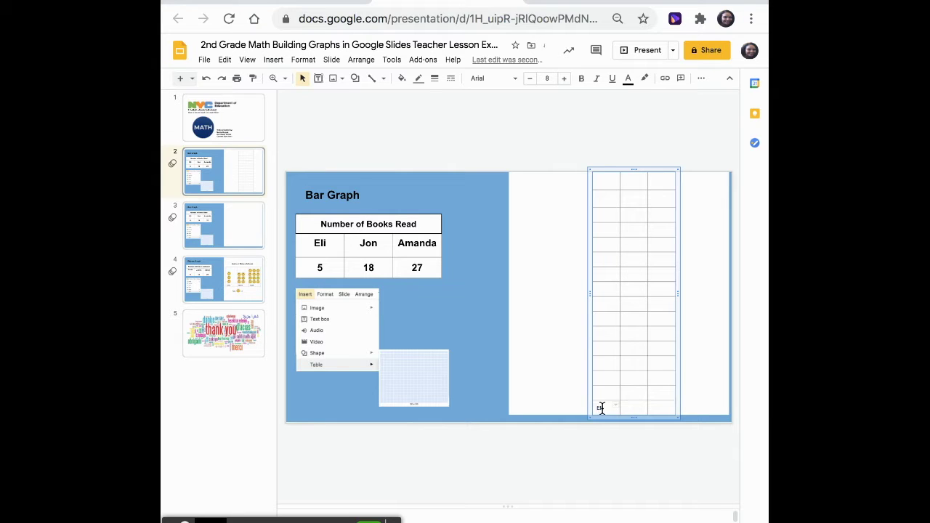
Label the second and third columns in the grid's bottom row with the remaining readers' names, and bold all three labels
click(626, 408)
text(Jon)
click(654, 408)
double_click(597, 408)
double_click(629, 407)
key(ctrl+b)
key(ctrl+b)
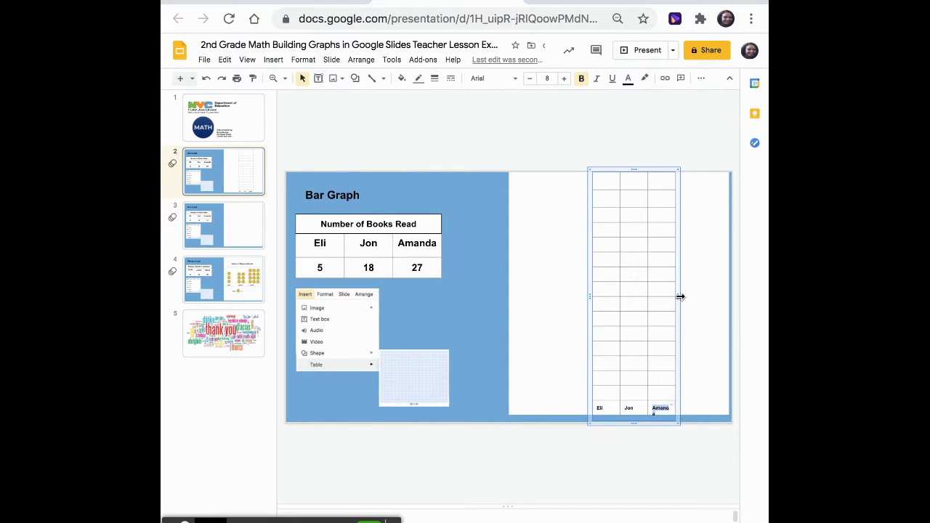
Widen the three-column grid until the longest name label fits on one line
drag(680, 296, 683, 300)
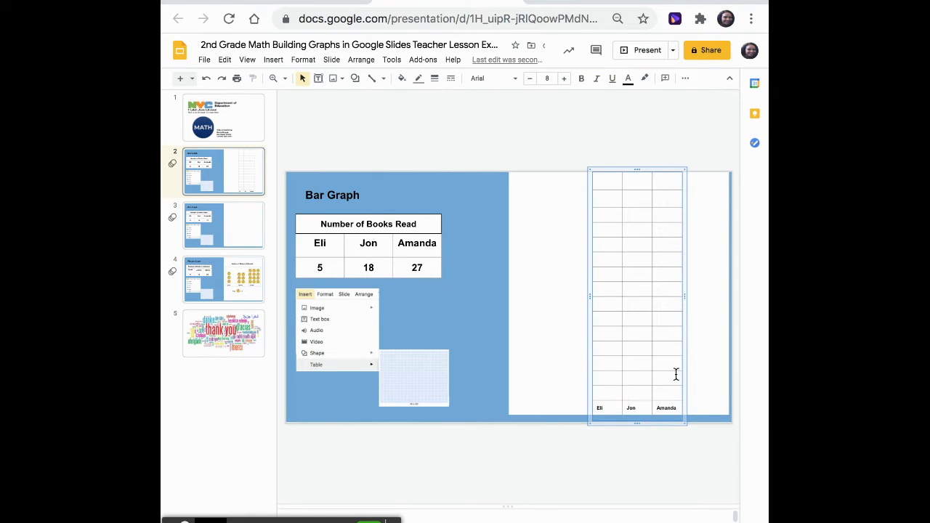
mouse_move(687, 426)
mouse_down()
mouse_move(676, 412)
mouse_move(686, 426)
mouse_up()
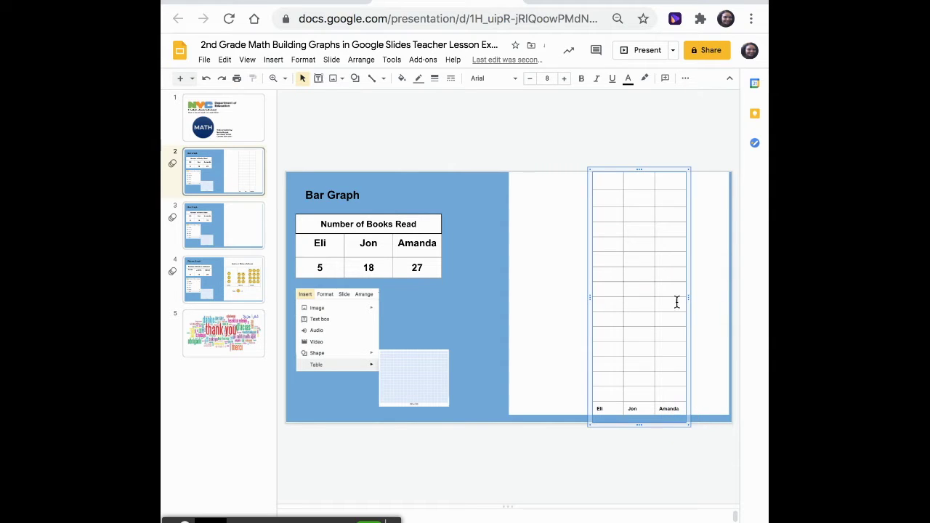
click(572, 391)
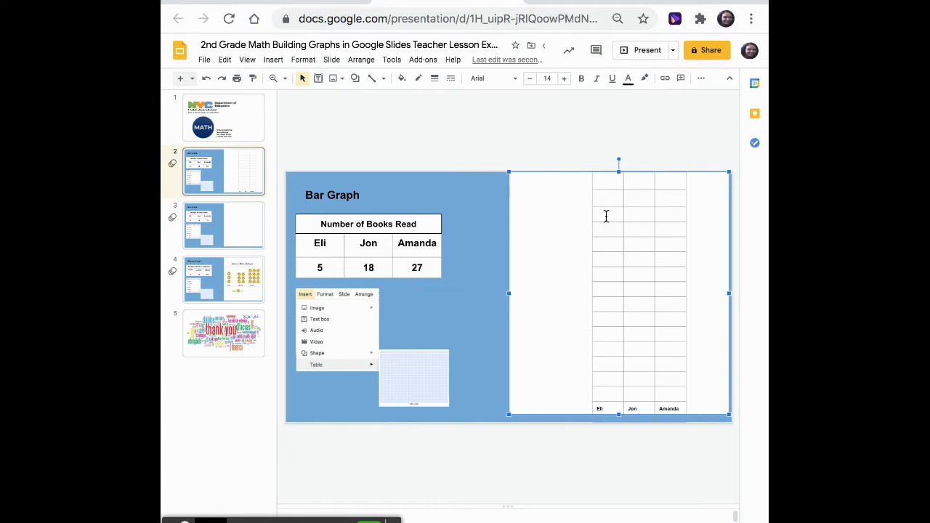
Insert a tall, narrow text box directly left of the grid, spanning the height of the white panel
click(318, 77)
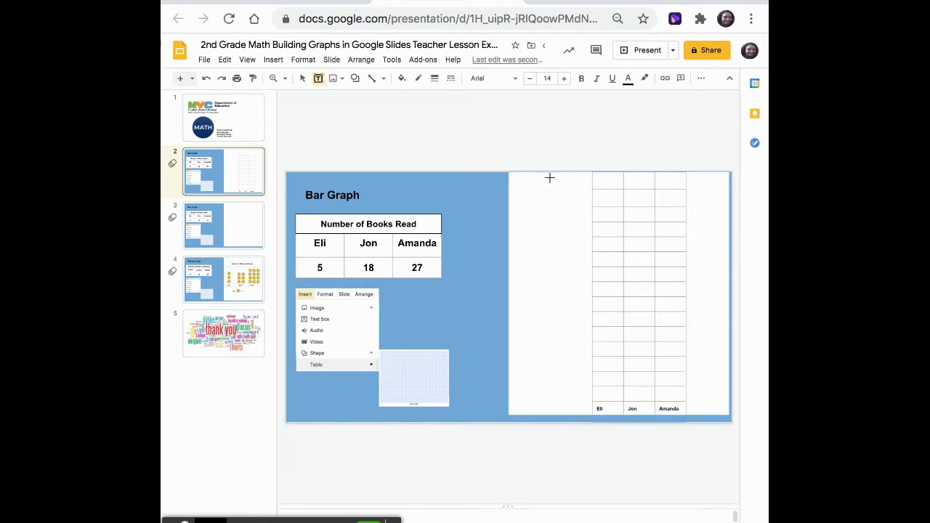
click(273, 59)
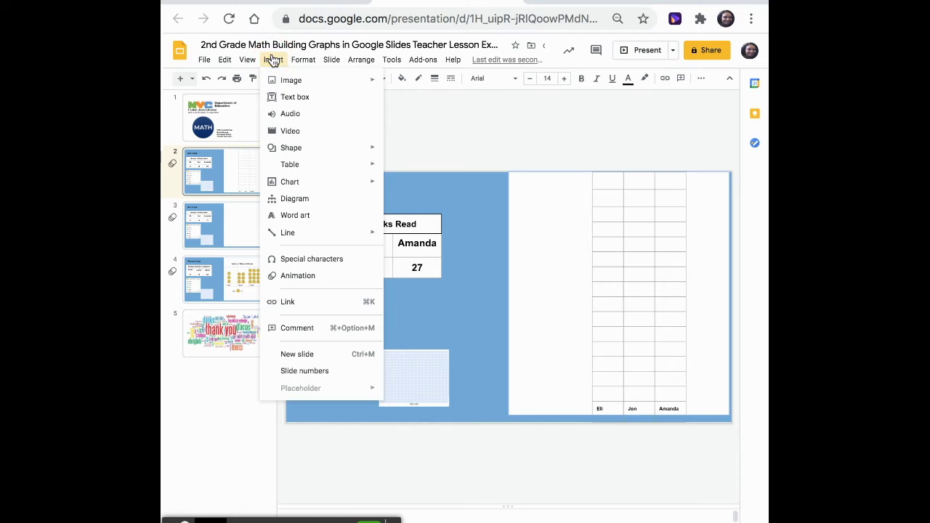
click(273, 60)
click(274, 60)
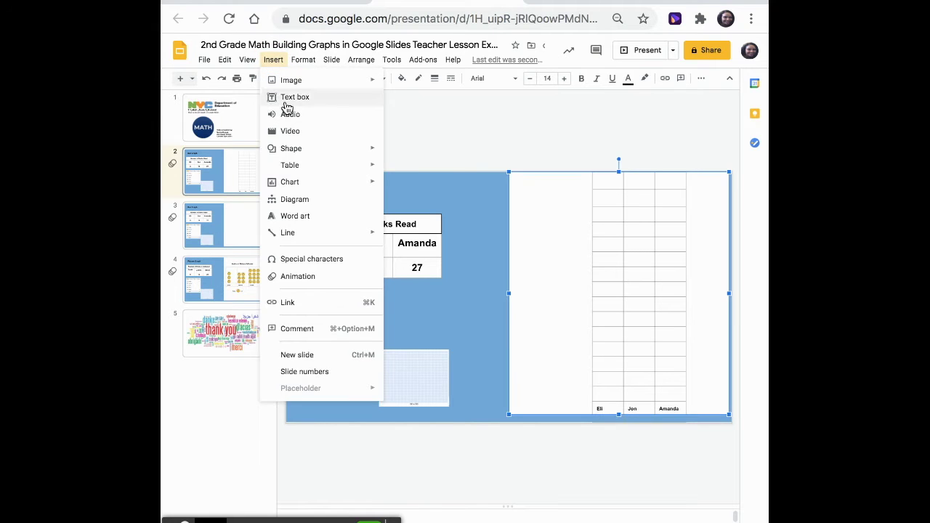
click(291, 97)
drag(546, 172, 591, 413)
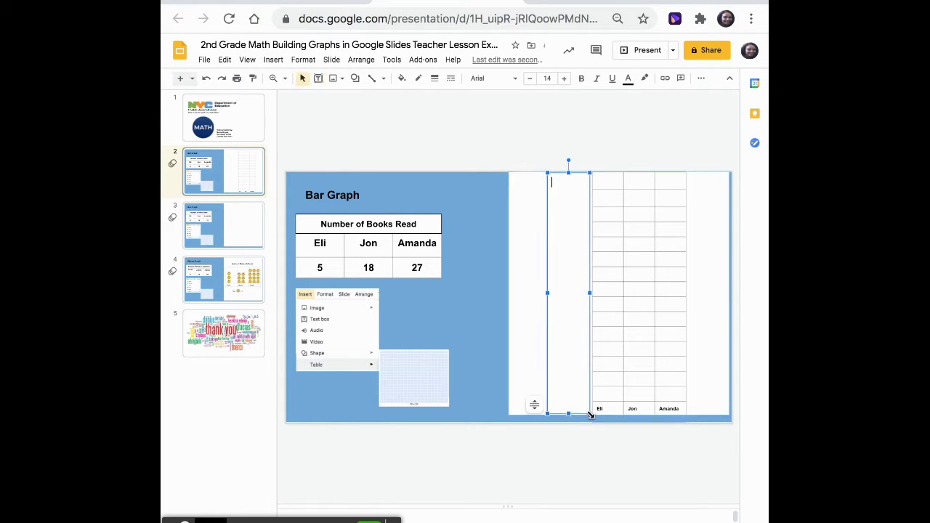
Enter the scale from 30 down to 0 by twos in the text box, right-aligned at size 9, one number per row
click(588, 180)
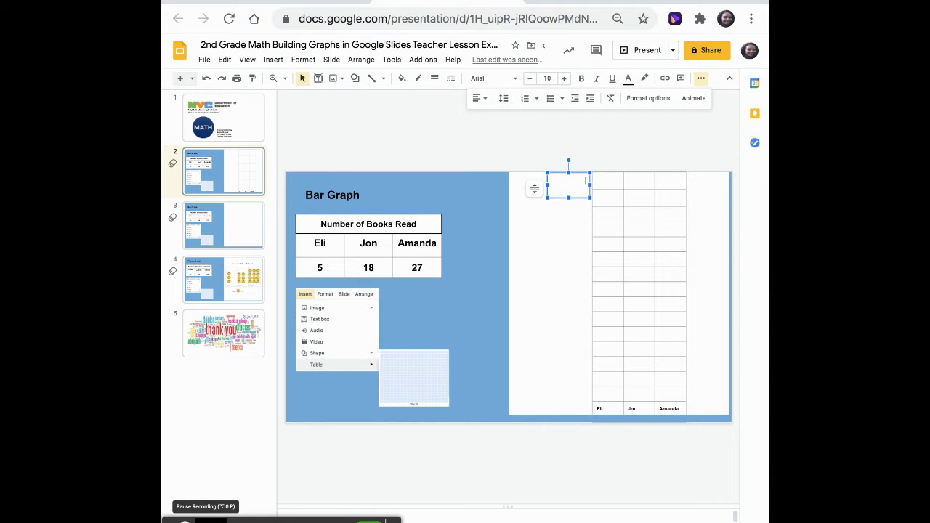
key(super+v)
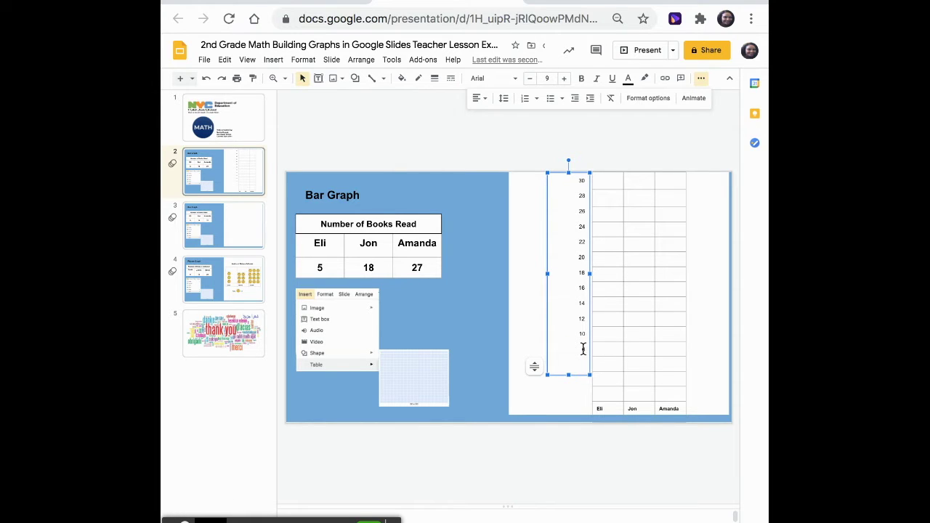
key(Return)
key(Return)
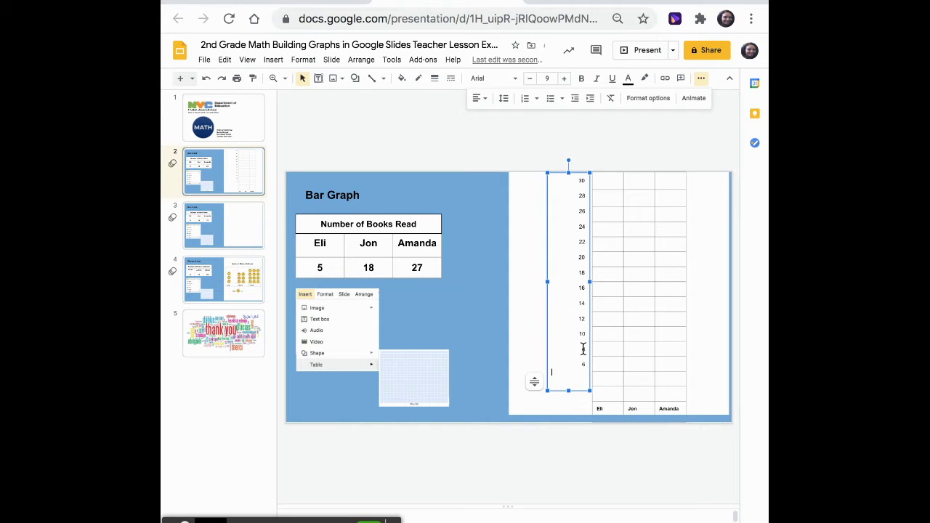
text(6)
key(Return)
key(Return)
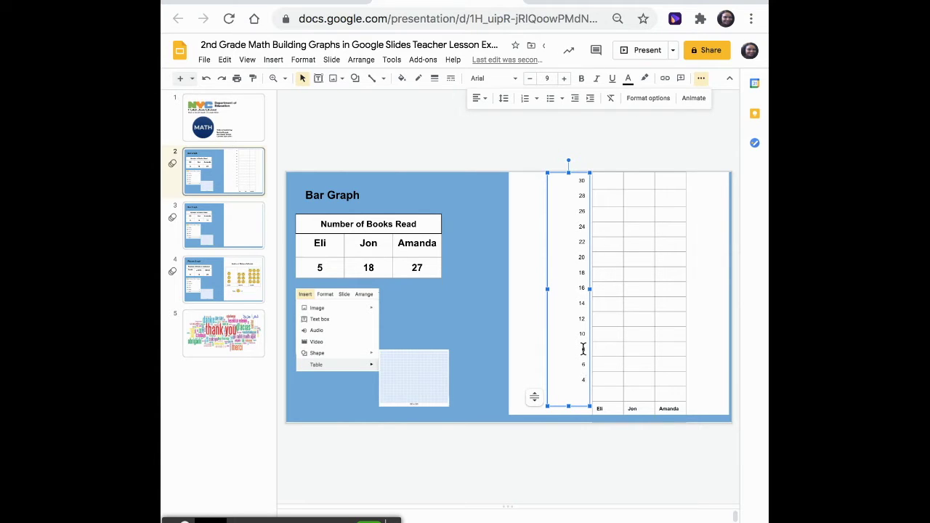
text(4)
key(Return)
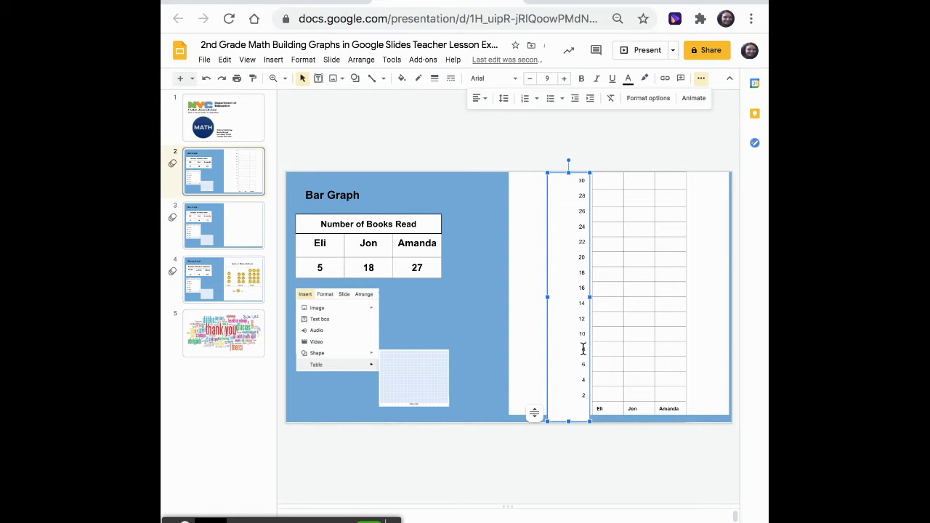
text(2)
key(Return)
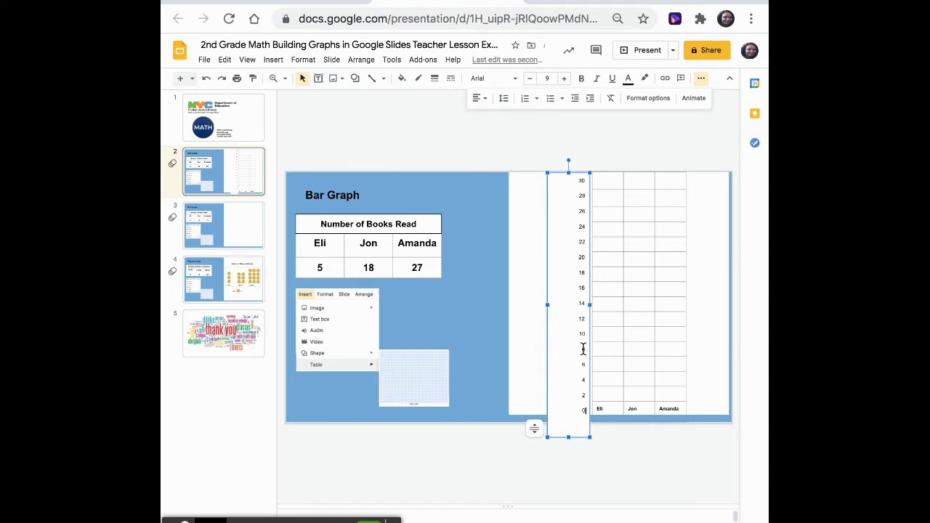
Shorten the scale's text box so its lower edge meets the bottom of the white panel
click(567, 424)
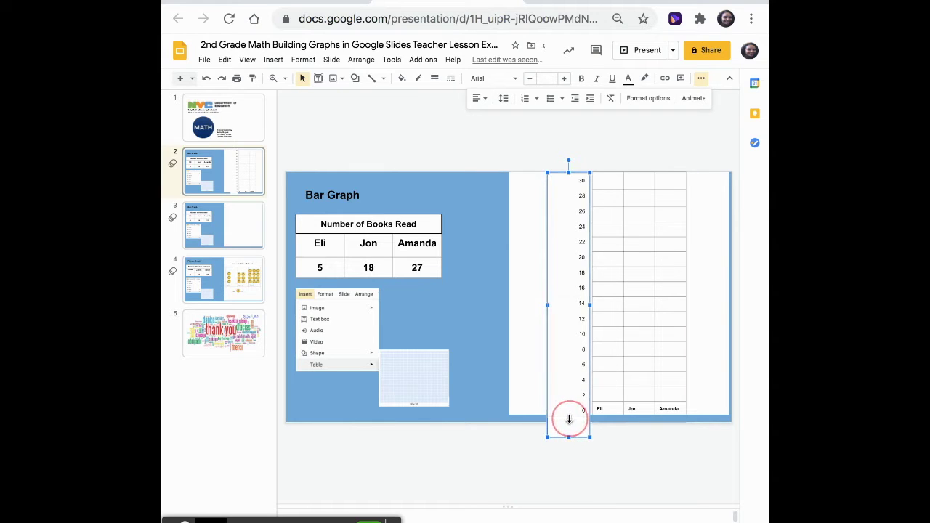
drag(569, 419, 570, 416)
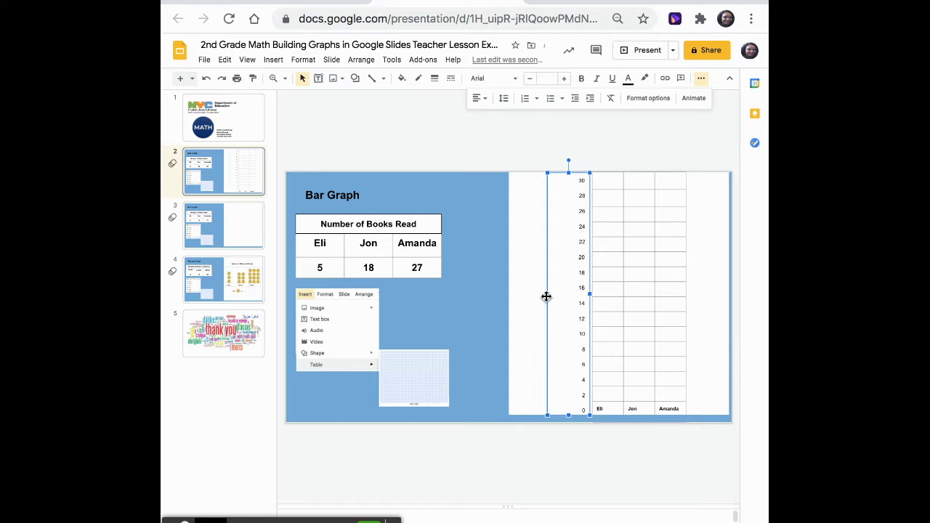
drag(548, 294, 570, 291)
click(718, 305)
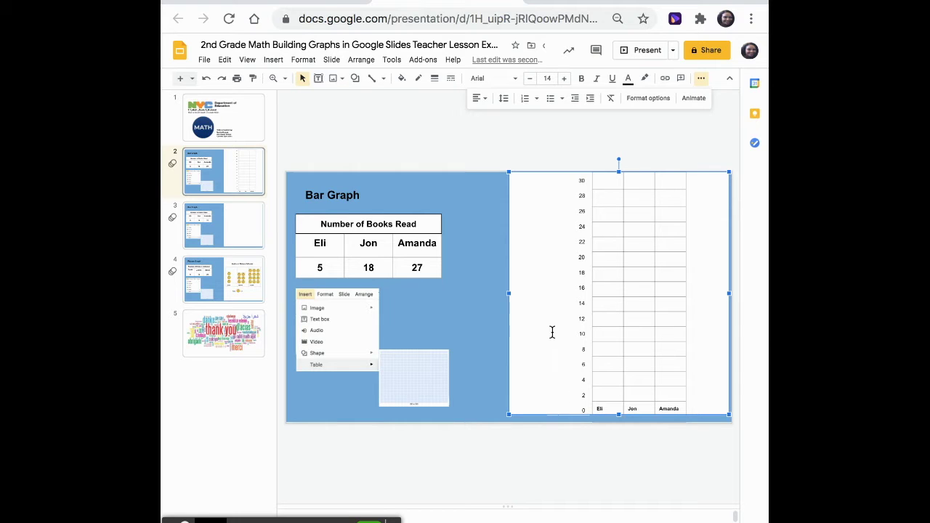
Draw a rectangle in the grid's first column, from just above the name label up to about the 6 mark
click(274, 59)
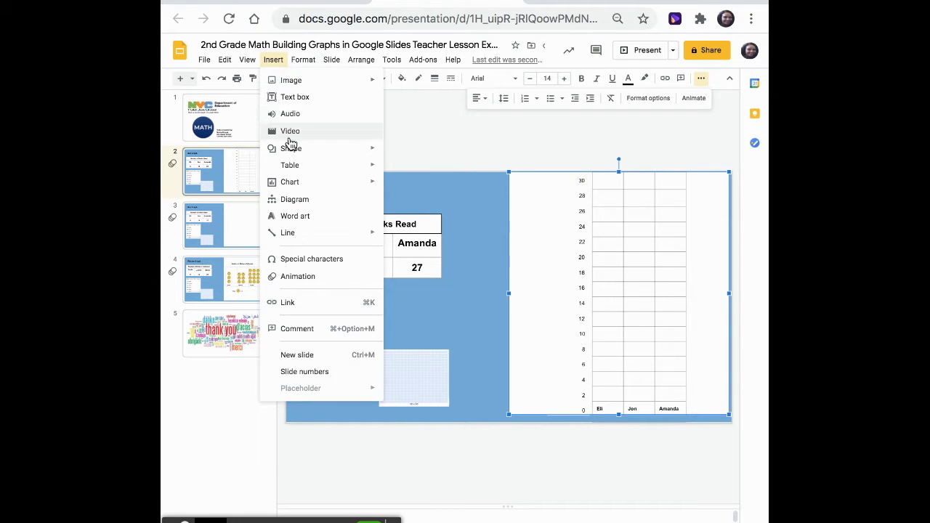
mouse_move(294, 149)
mouse_move(419, 152)
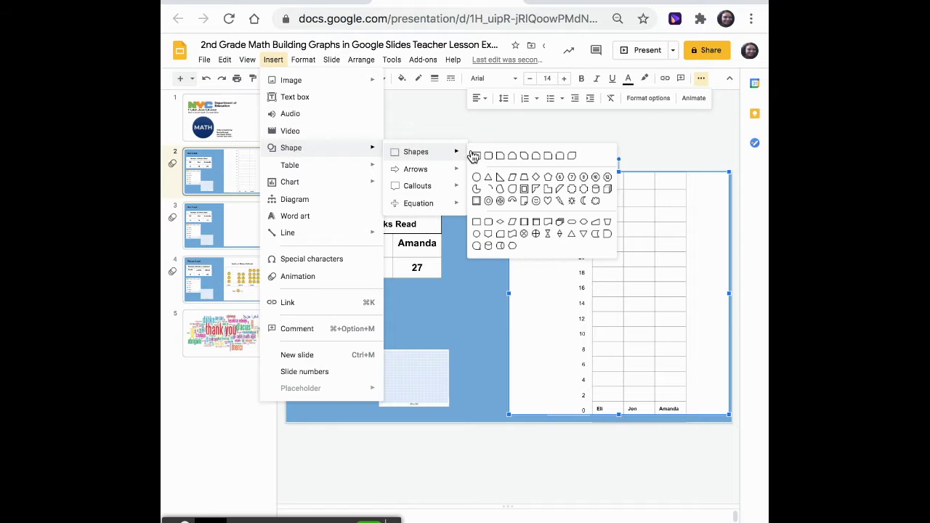
click(480, 153)
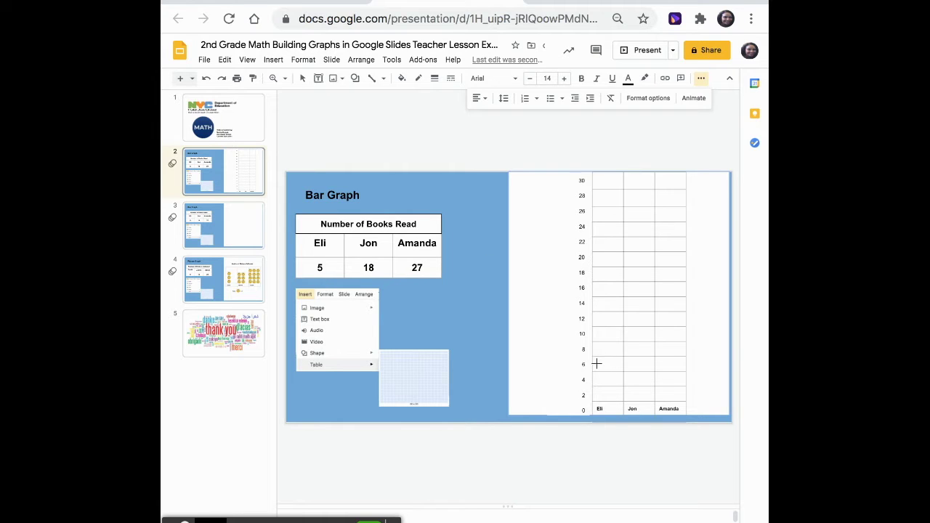
drag(597, 363, 613, 400)
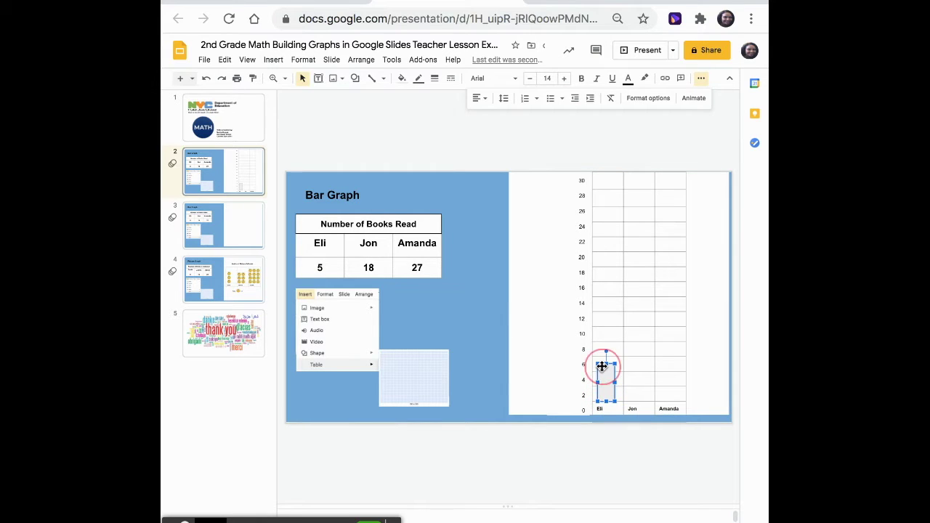
Center the first bar in its column, lower its top slightly below the 6 mark, and make it narrower
drag(601, 367, 605, 370)
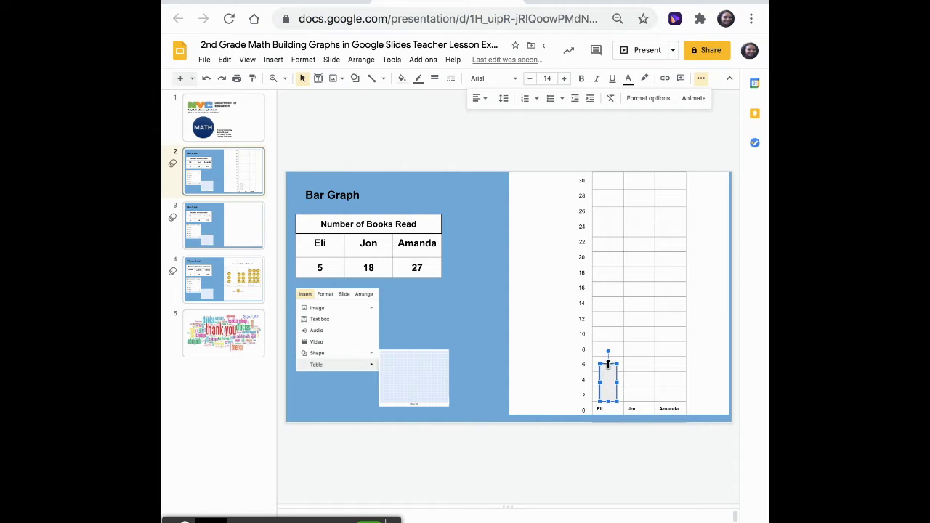
drag(608, 363, 608, 366)
mouse_move(619, 383)
mouse_down()
mouse_move(599, 383)
mouse_move(617, 384)
mouse_up()
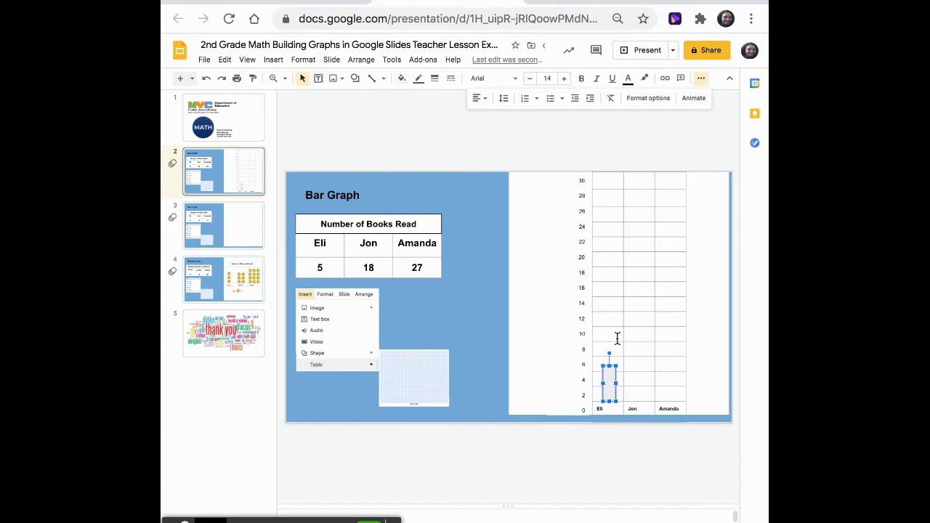
Fill the first column's bar with yellow and deselect it
click(402, 79)
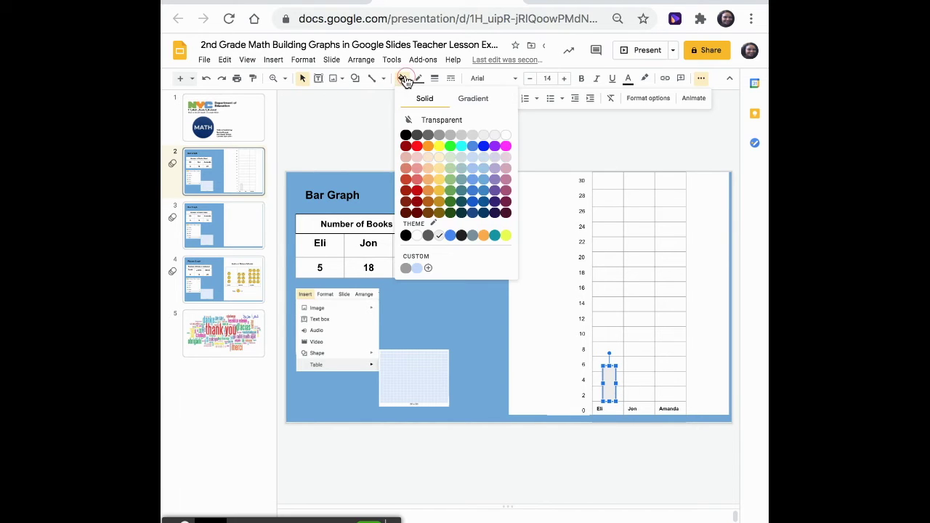
click(440, 146)
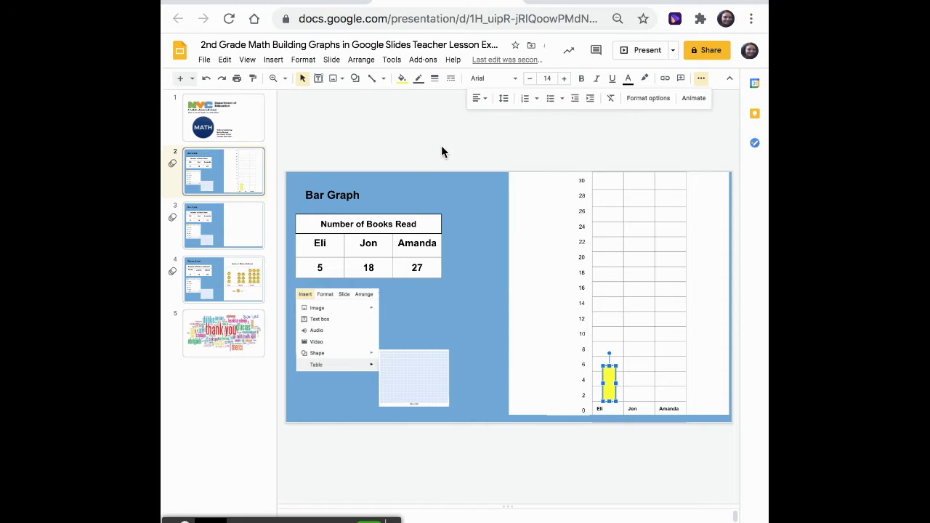
click(553, 362)
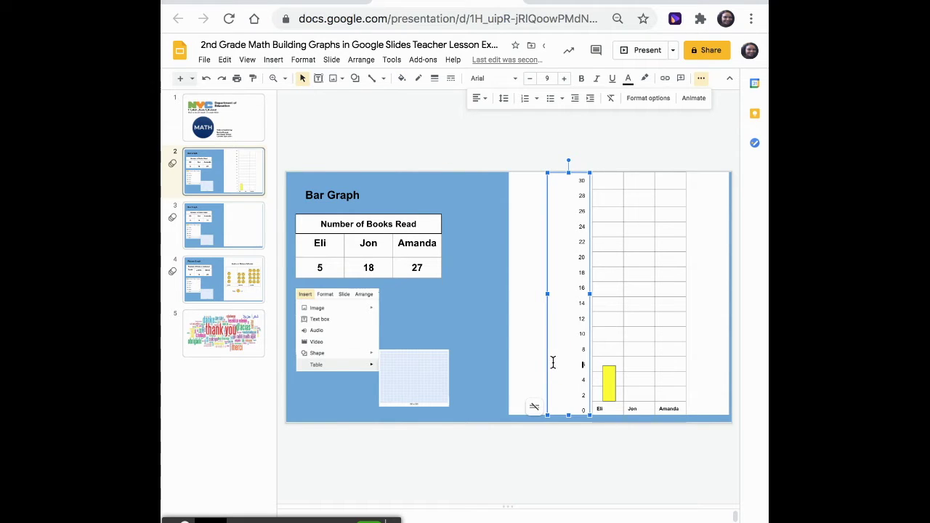
click(704, 377)
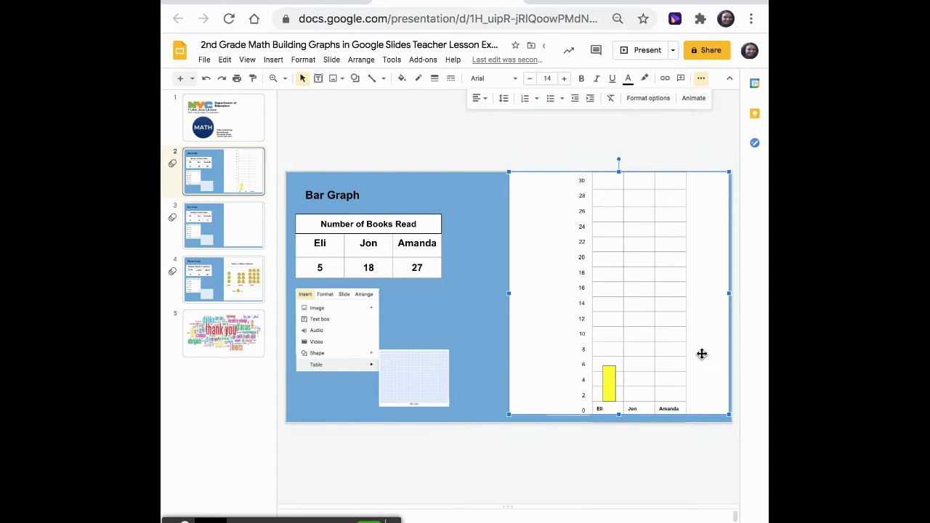
Duplicate the yellow bar into the second column at a height of 18, and shift the scale numbers up to match the grid lines
click(609, 386)
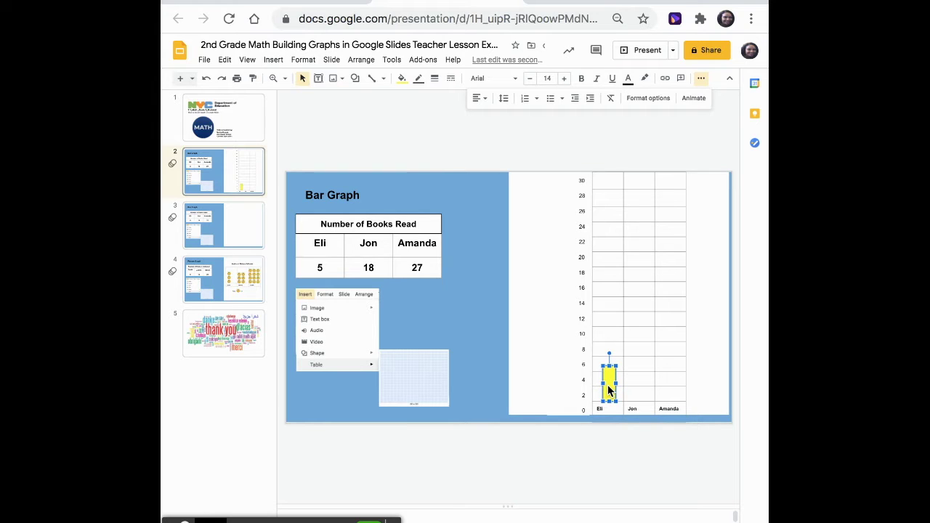
drag(610, 385, 641, 269)
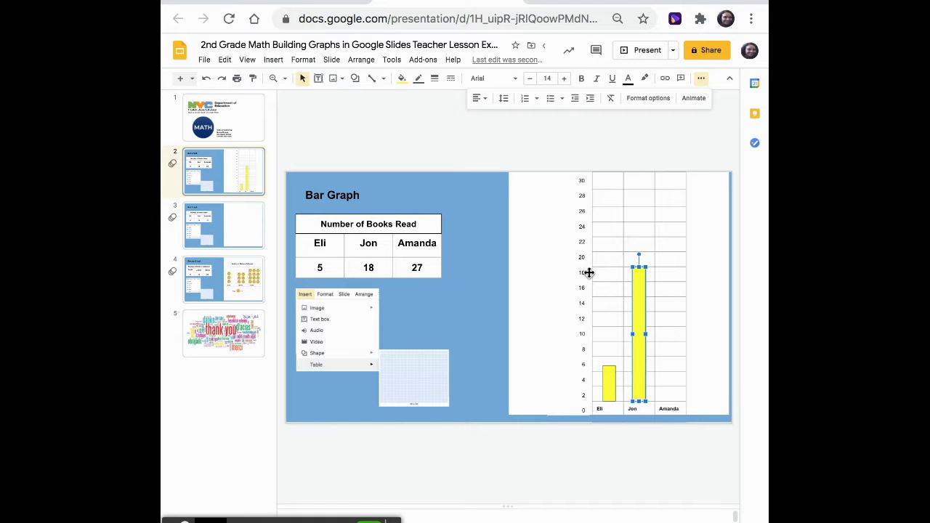
click(648, 279)
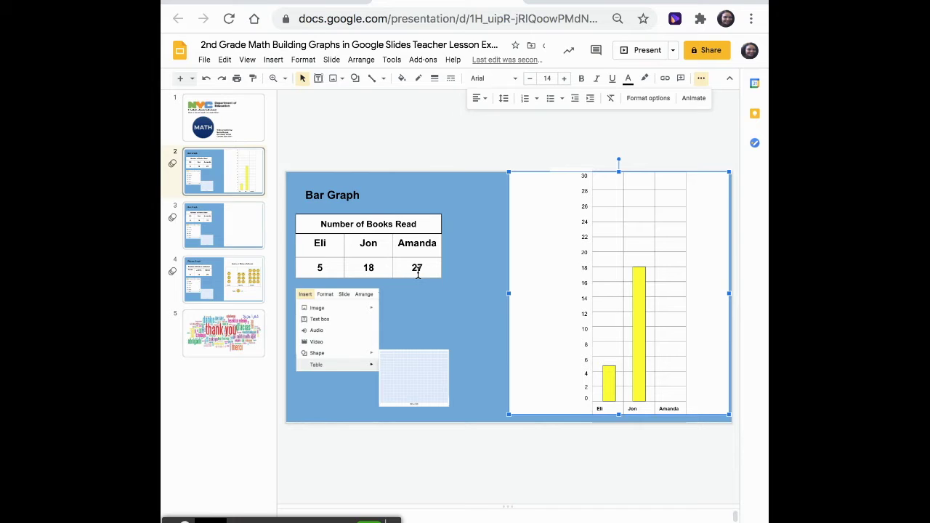
Copy the first column's yellow bar and paste a duplicate onto the slide
click(609, 372)
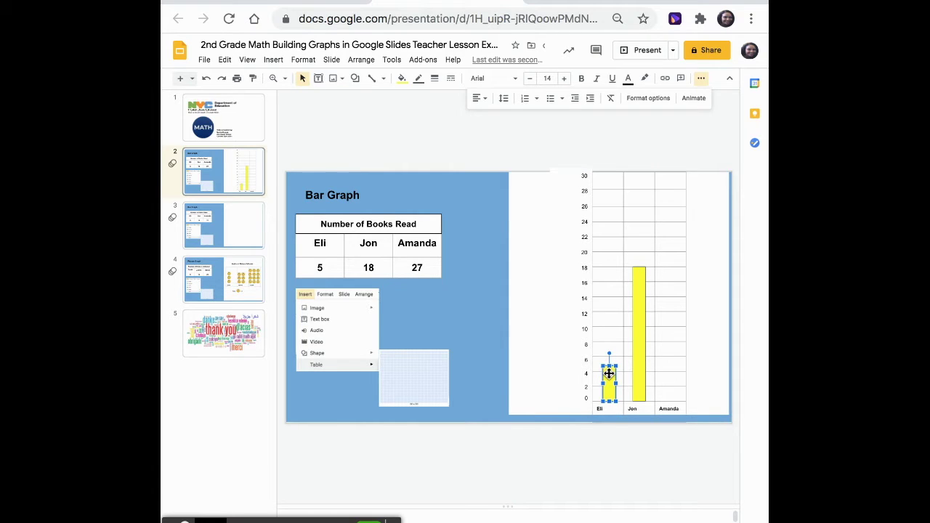
click(225, 60)
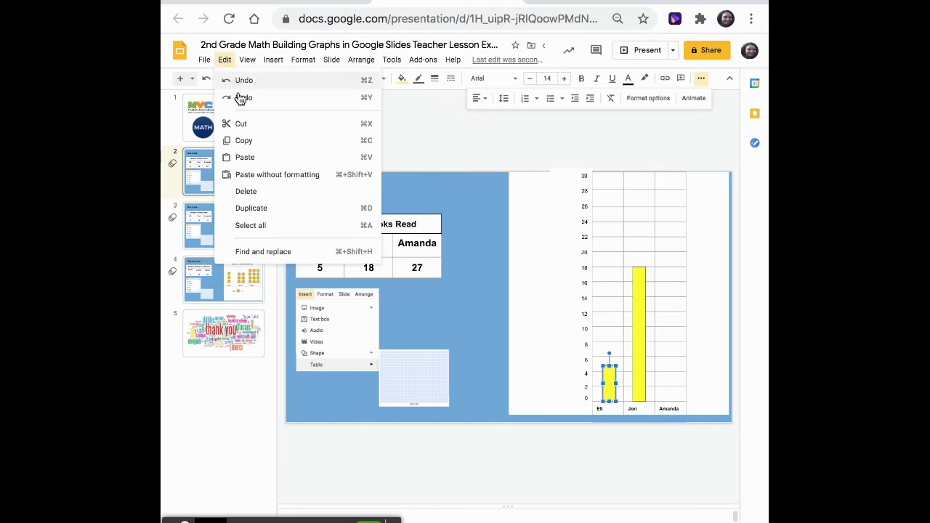
click(254, 139)
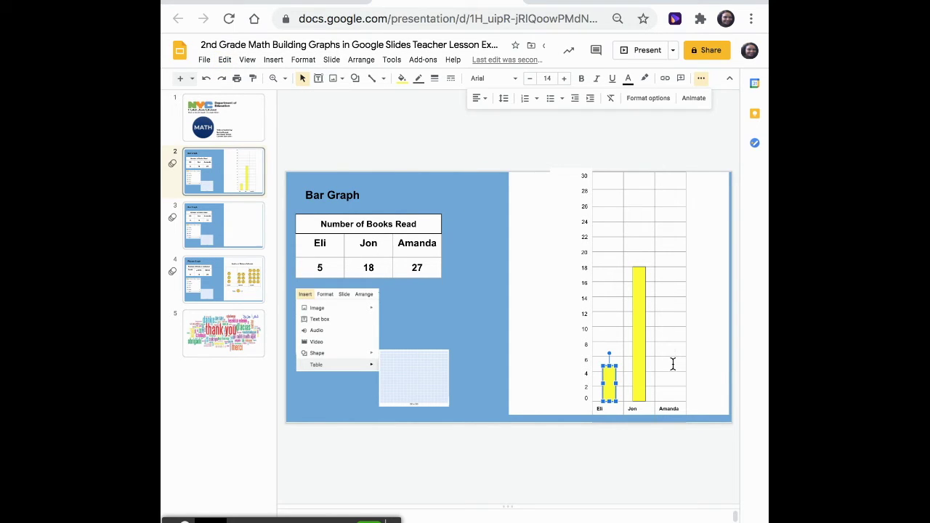
click(224, 60)
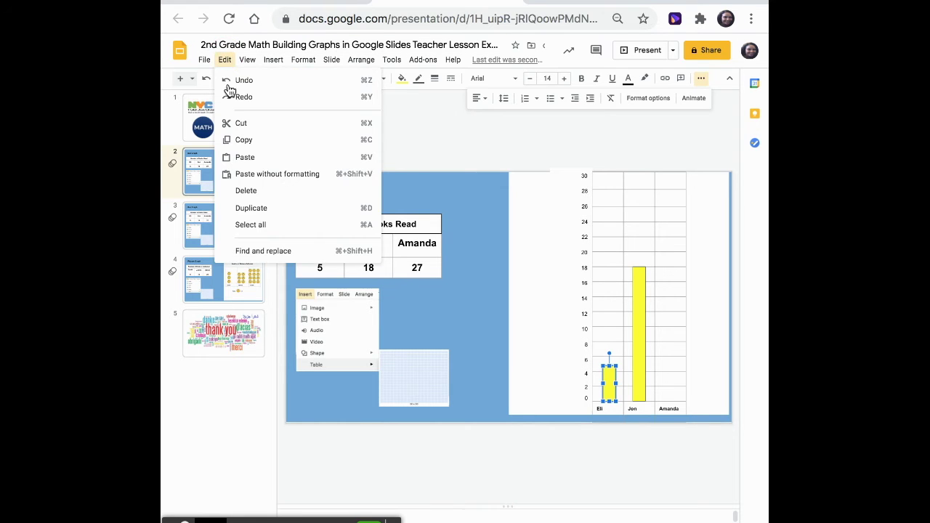
click(247, 155)
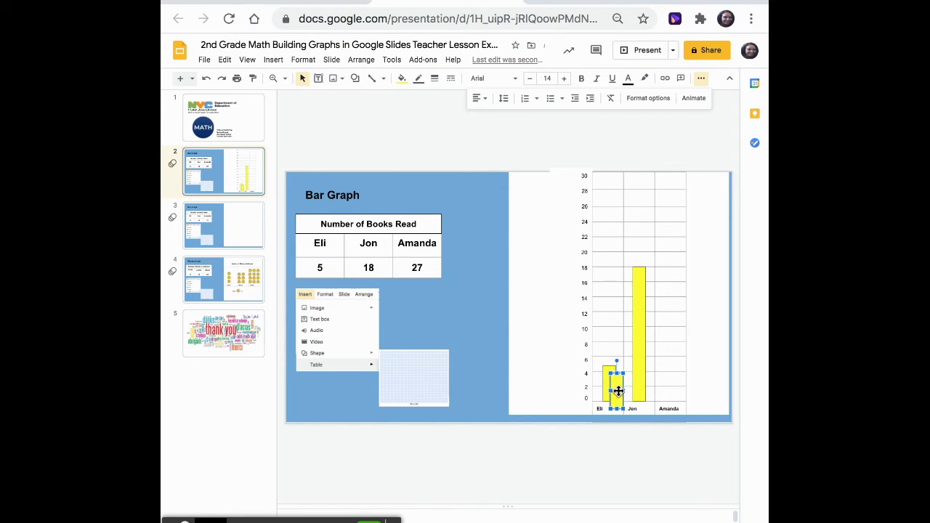
Place the duplicated yellow bar in the third column, stretch it to a height of 27, and center it in the column
drag(618, 391, 668, 199)
click(699, 287)
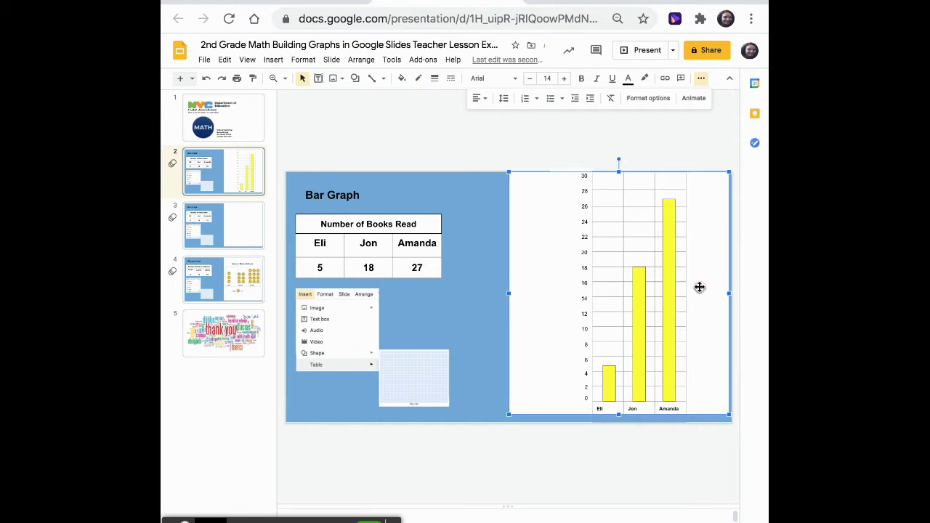
click(674, 333)
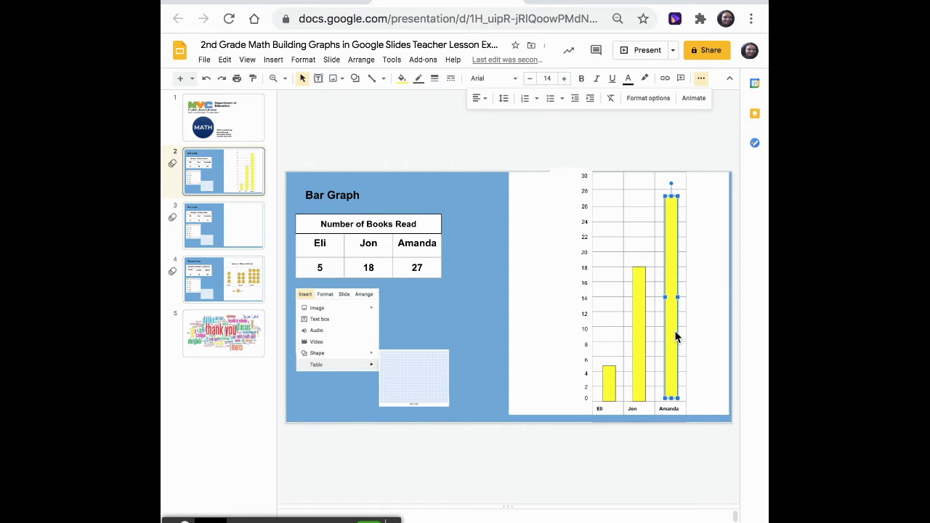
drag(673, 326, 668, 332)
click(719, 315)
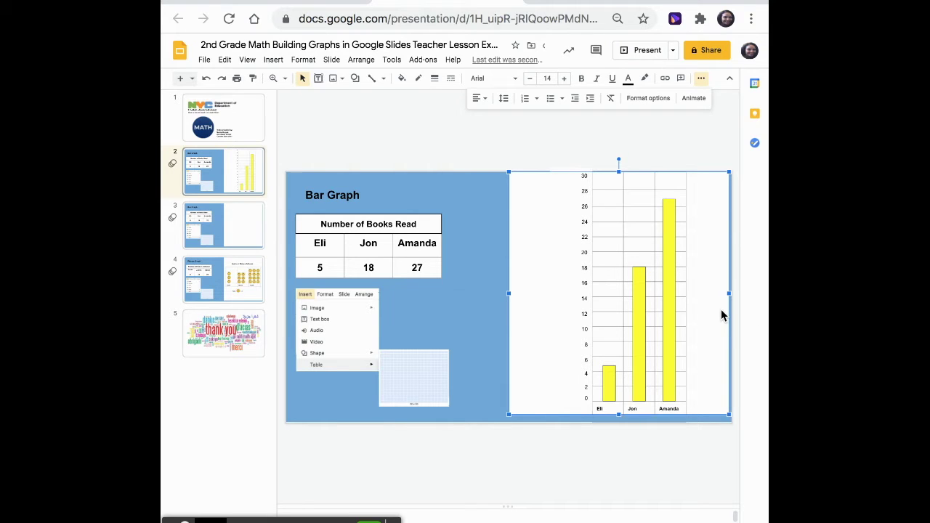
Add a text box reading "Number of Books Read" in the upper-left corner of the white graph area
click(318, 78)
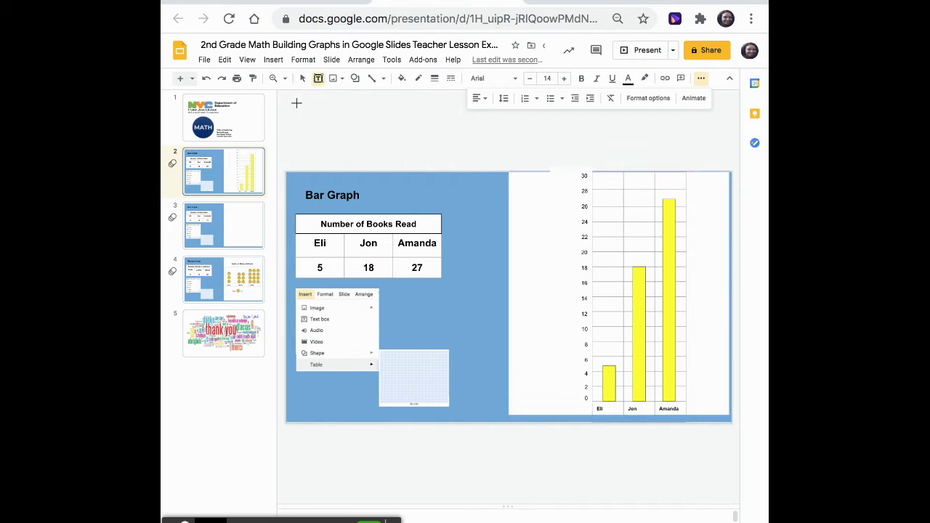
drag(518, 180, 569, 207)
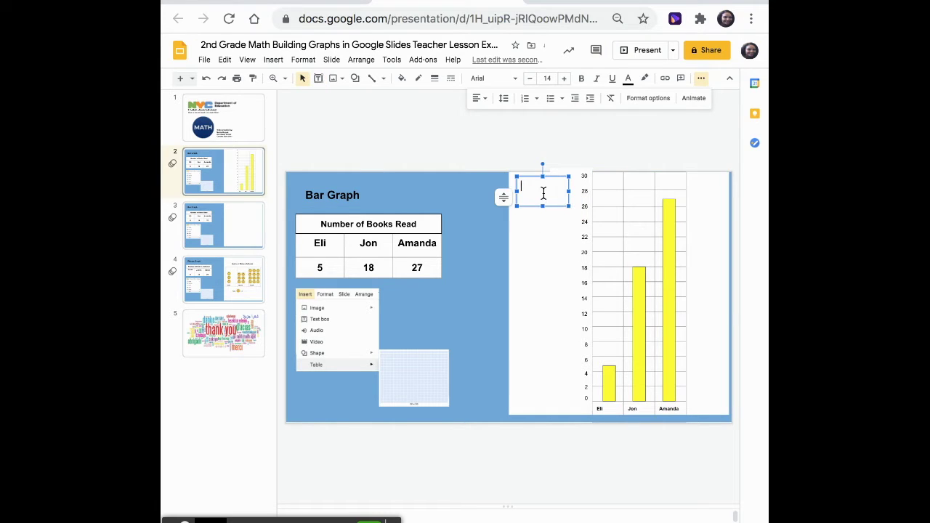
text(Number of)
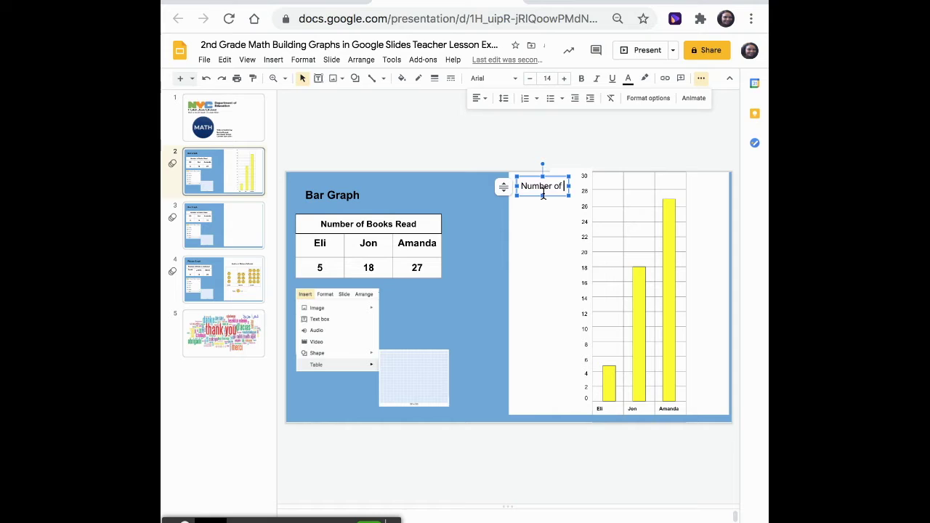
text( Books R)
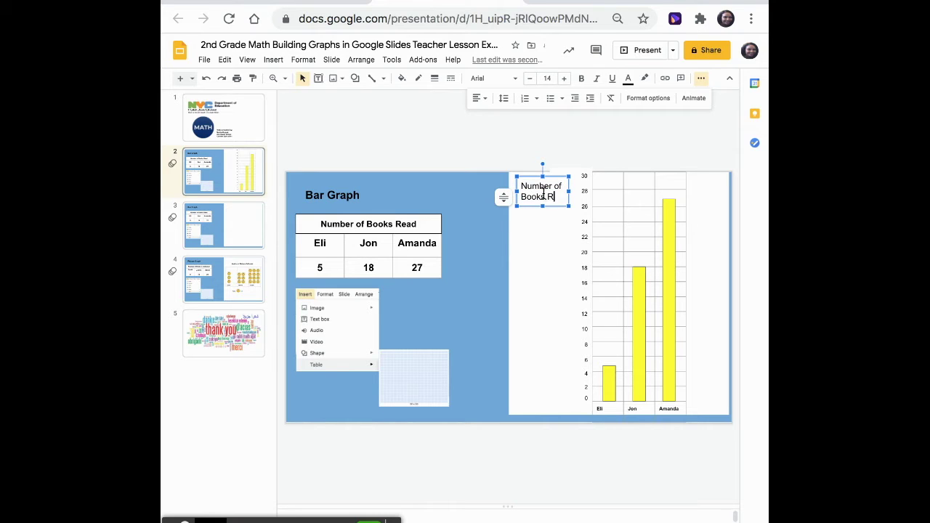
text(ead)
Bold the "Number of Books Read" graph title and widen its text box so the title fits on two lines
click(515, 196)
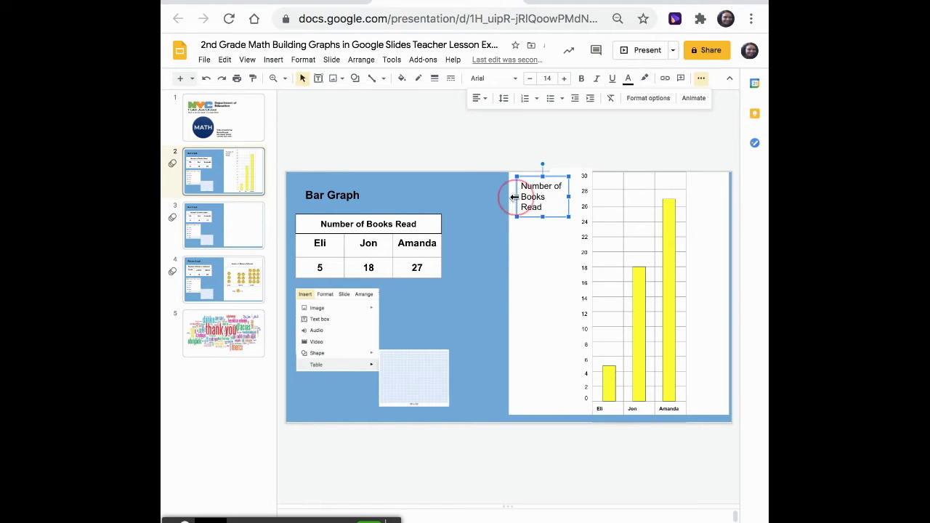
drag(515, 197, 558, 197)
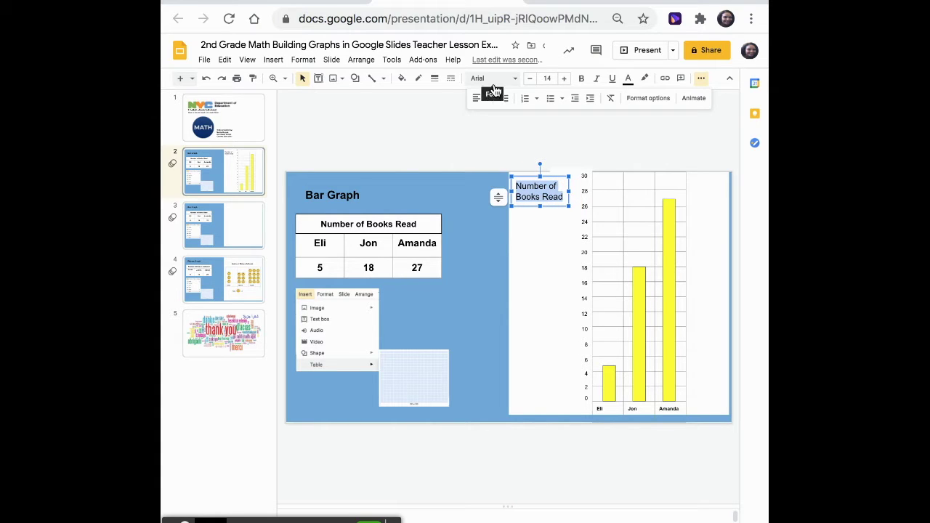
click(581, 78)
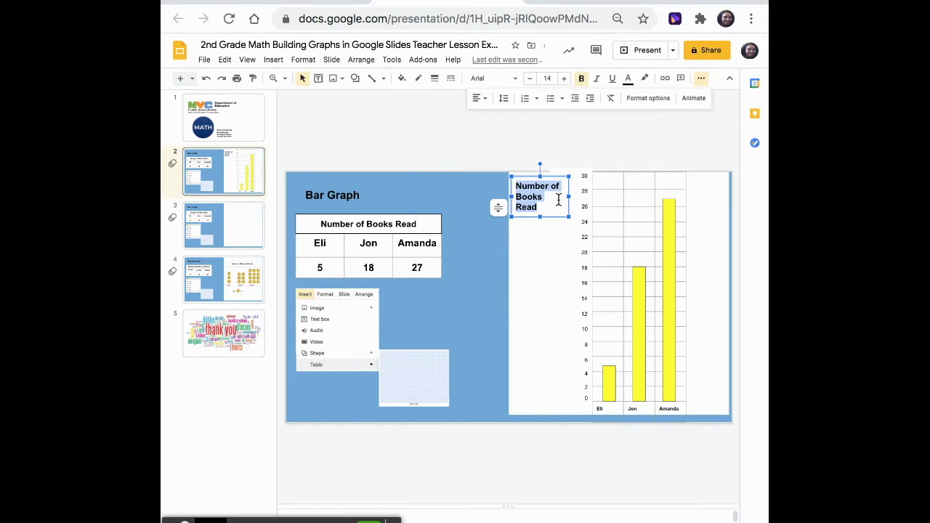
drag(569, 196, 577, 193)
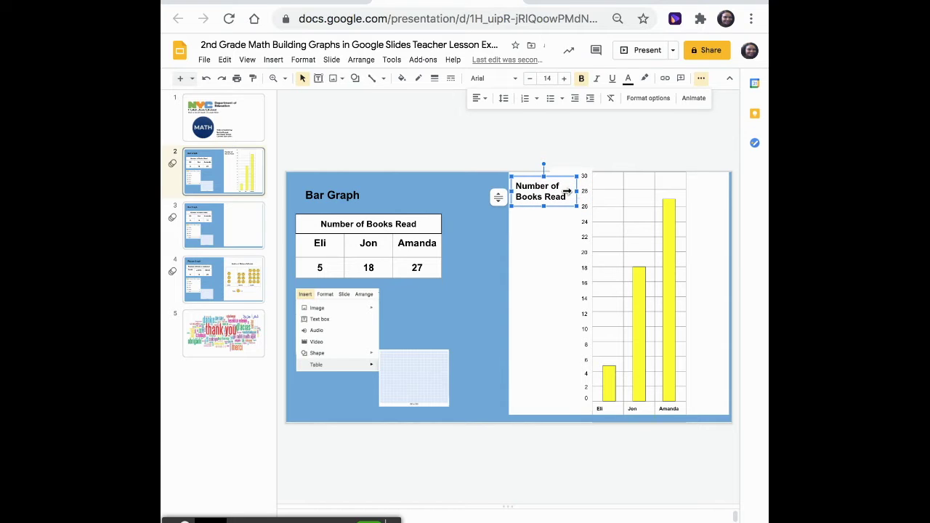
click(550, 232)
click(536, 234)
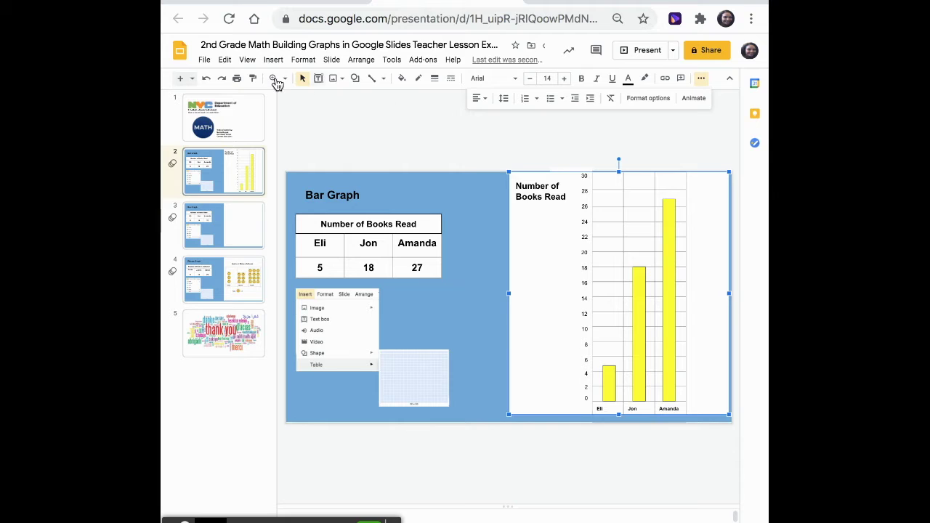
Add a text box reading "Number of books" in the white area beside the scale and set its font size to 10
click(318, 78)
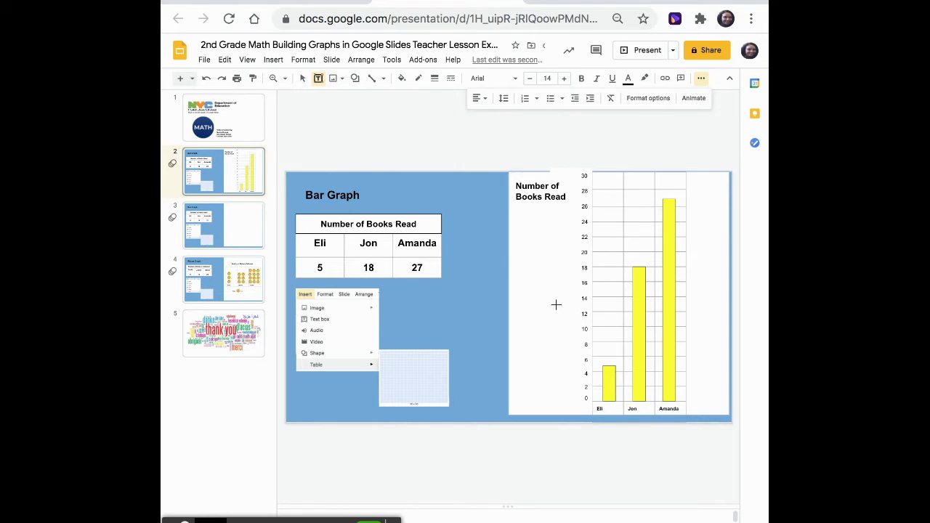
drag(526, 272, 564, 290)
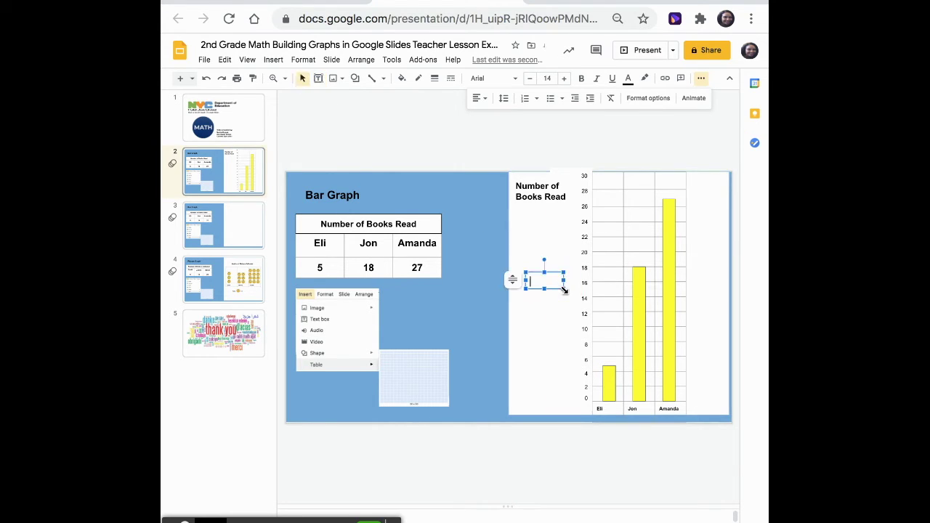
text(Number of books)
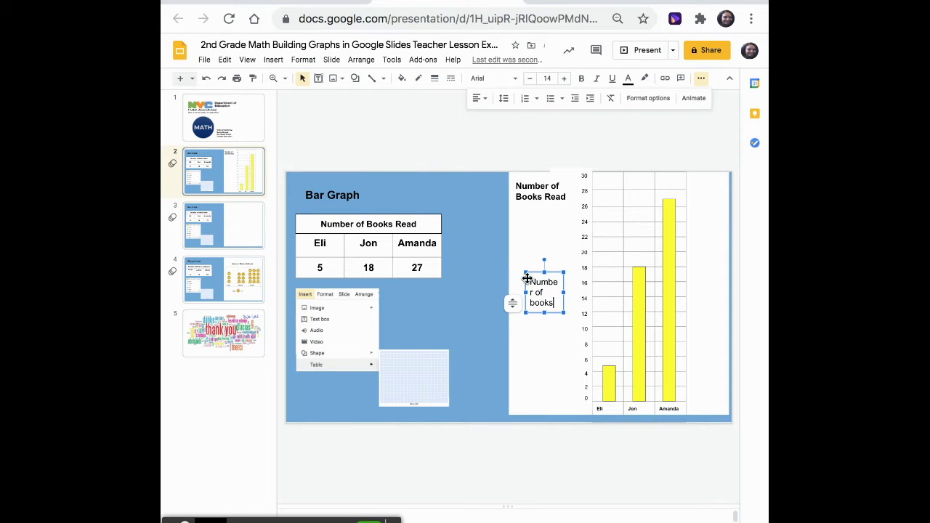
drag(531, 282, 554, 304)
click(530, 78)
click(530, 79)
click(530, 78)
click(530, 78)
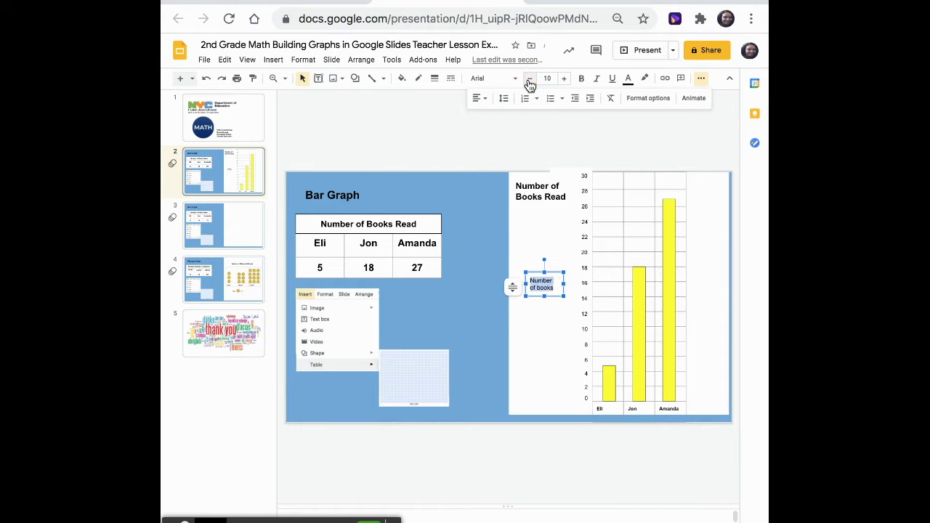
Rotate the "Number of books" label to read vertically upward and place it just left of the scale numbers
drag(543, 259, 548, 240)
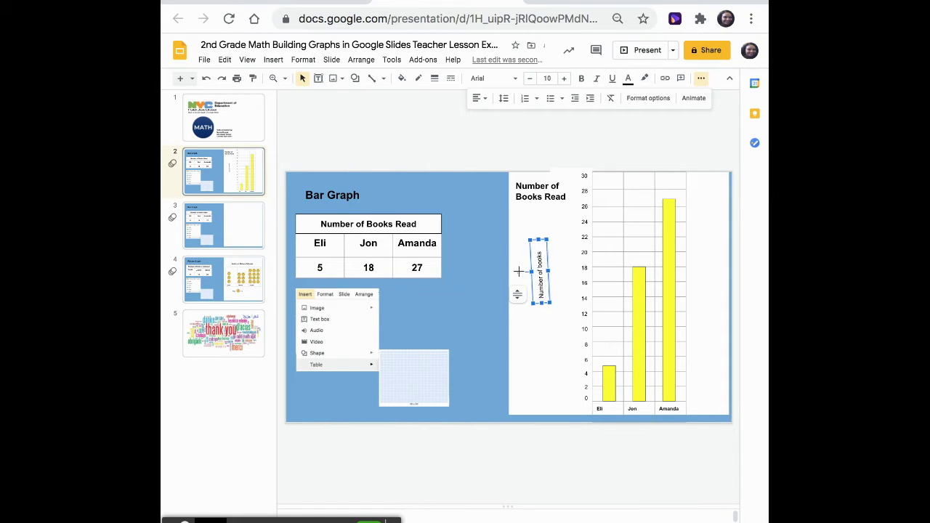
drag(519, 270, 558, 282)
click(530, 249)
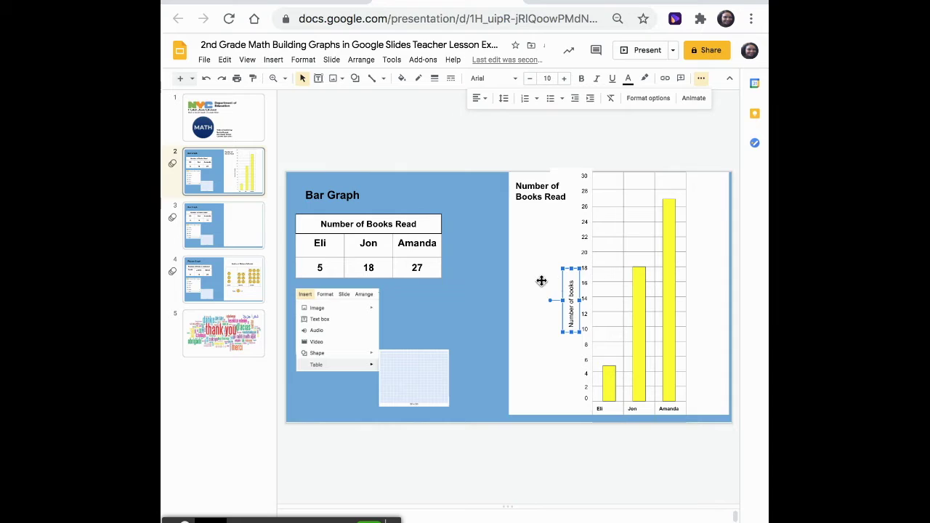
click(541, 277)
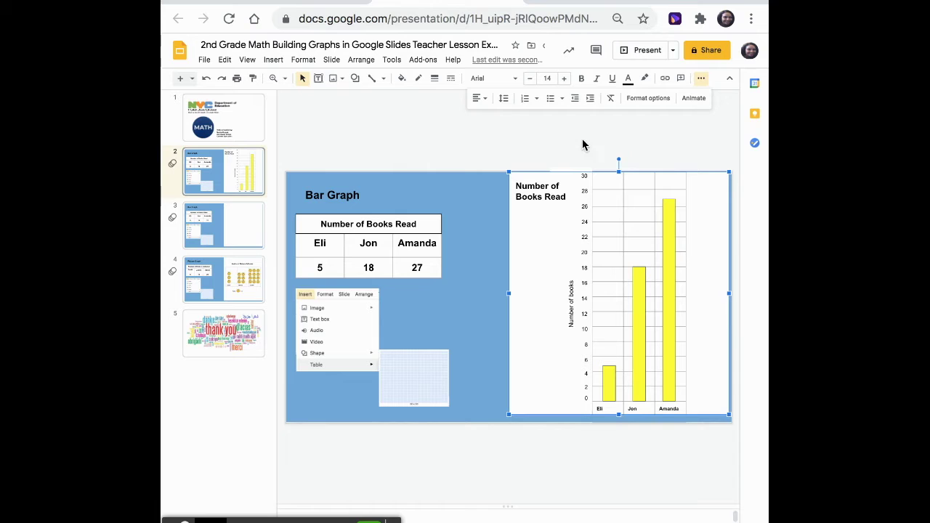
Draw a small text box centered below the graph's column names and set it to "Do not autofit"
click(319, 80)
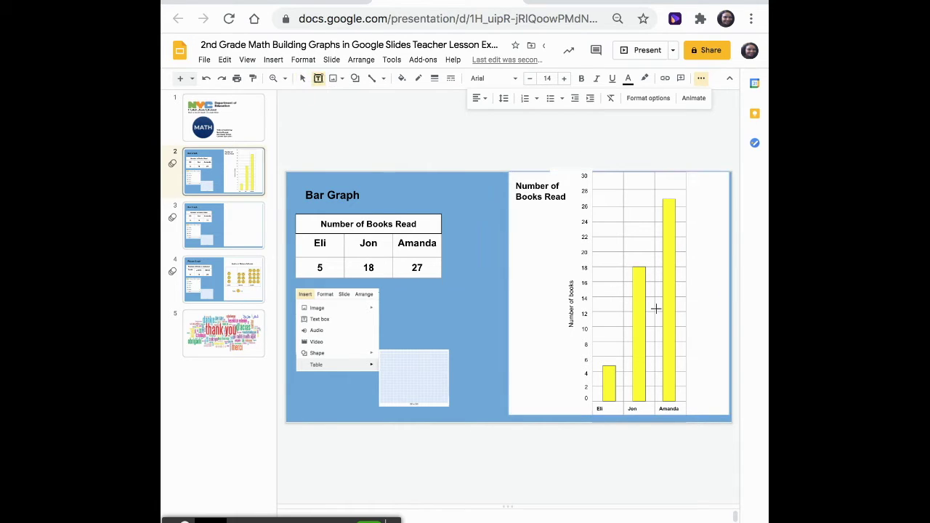
drag(619, 417, 643, 429)
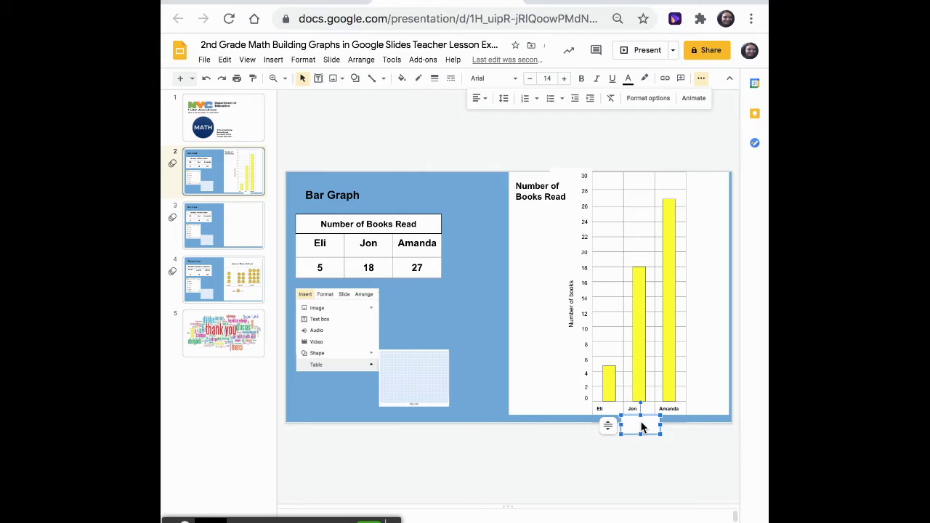
click(608, 426)
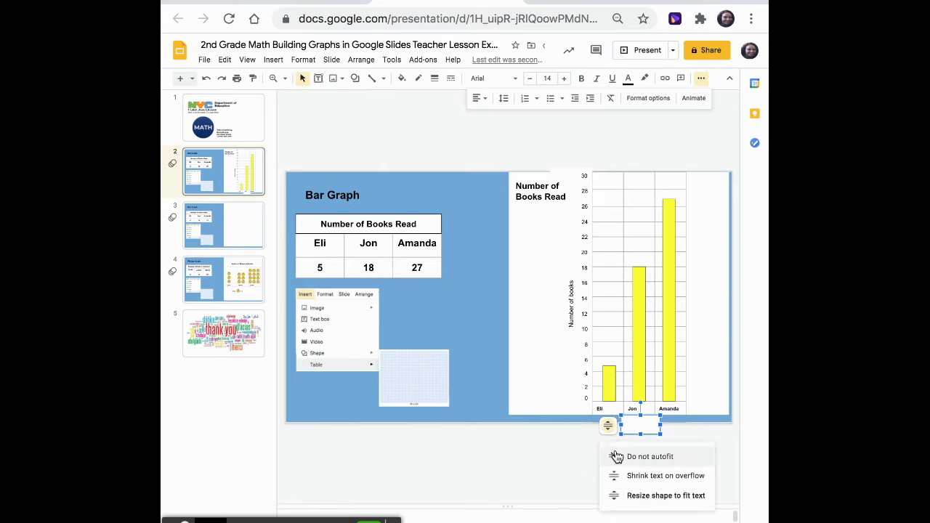
click(621, 460)
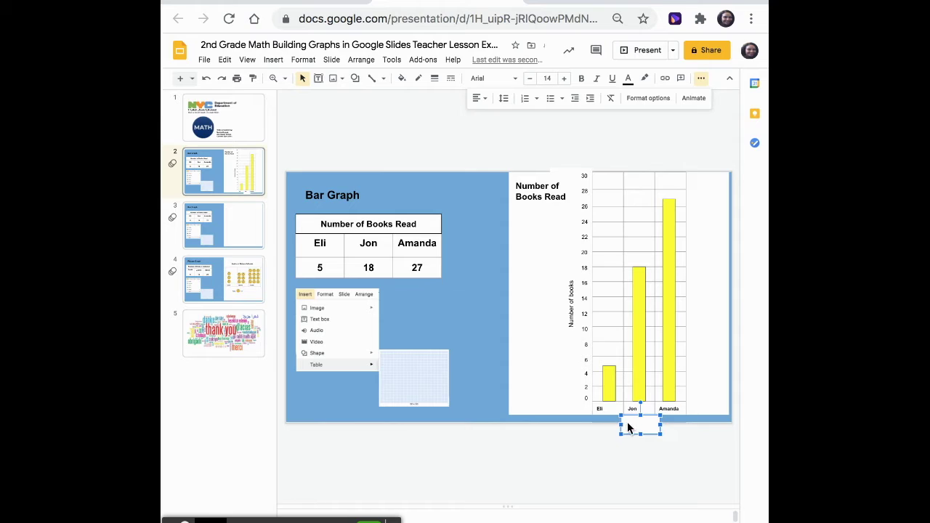
Label the text box below the graph "students" and reduce its font size so the word fits on one line
click(630, 429)
click(530, 80)
double_click(625, 429)
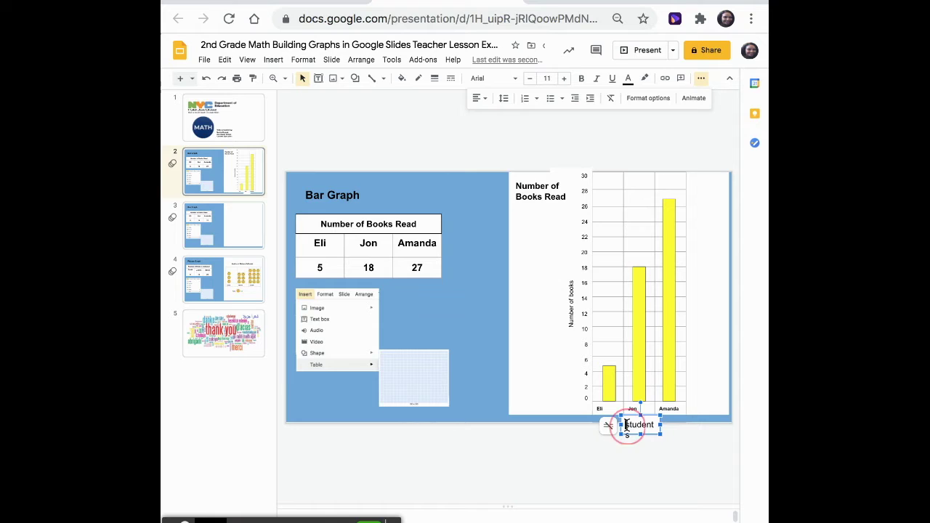
click(530, 79)
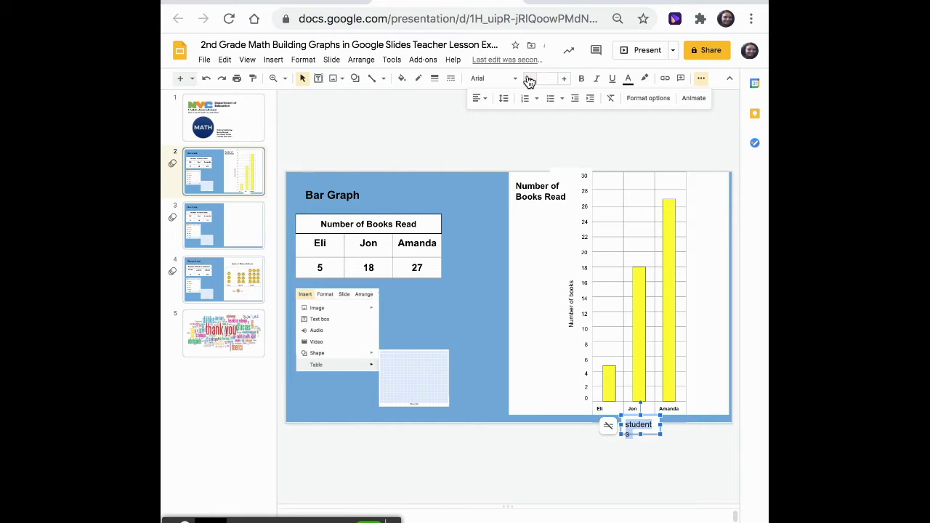
click(530, 79)
click(530, 79)
click(689, 419)
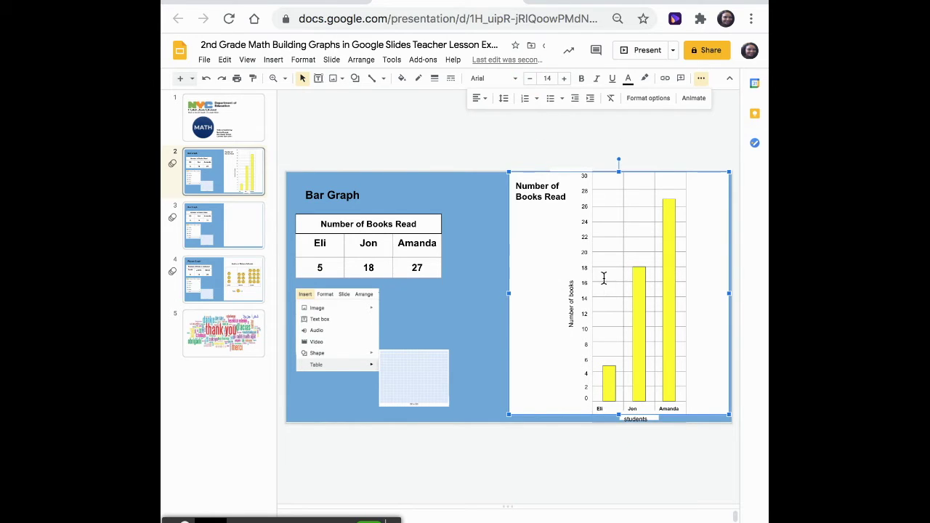
On slide 3, search the web for "grid paper" images and insert the gray square grid image
click(491, 203)
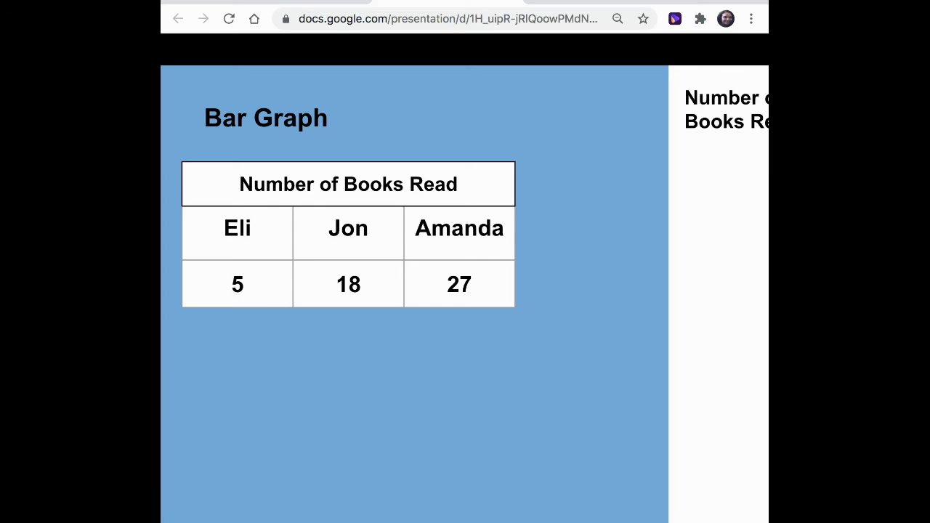
key(Down)
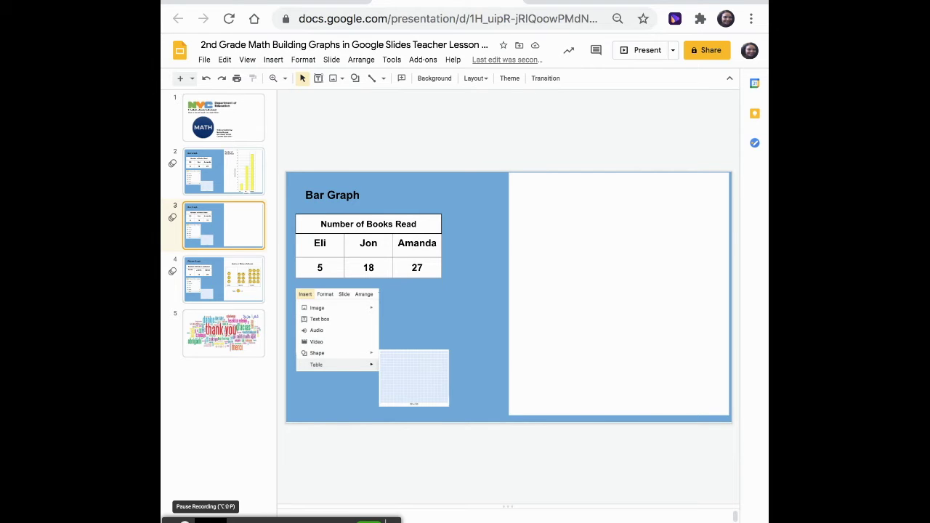
click(274, 61)
mouse_move(285, 82)
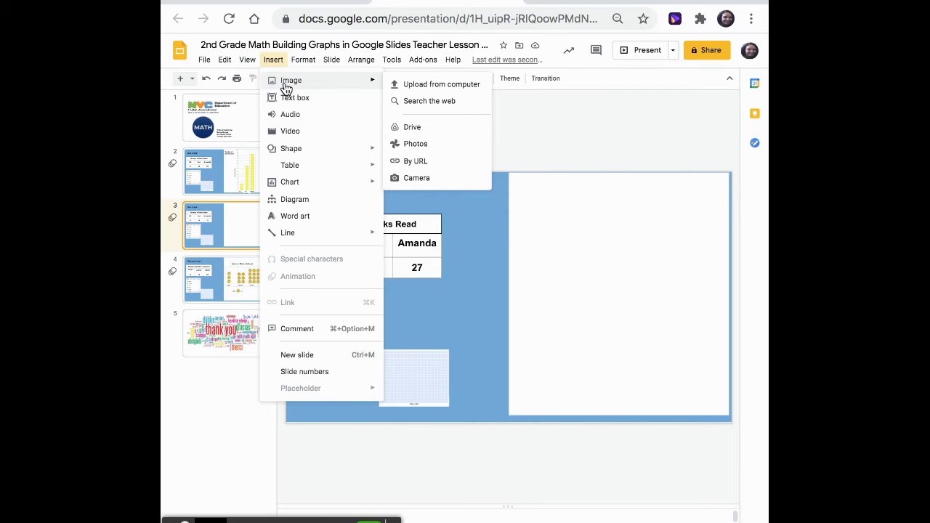
click(421, 103)
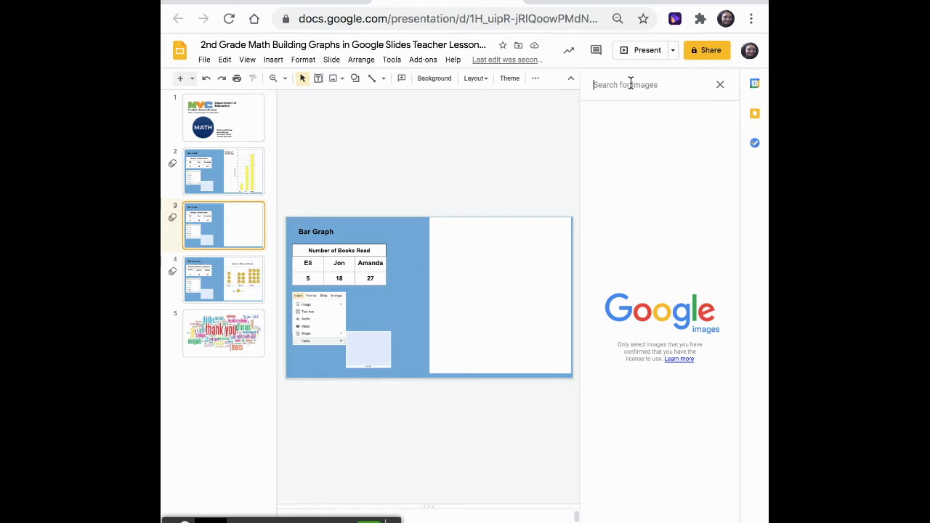
text(grid pap)
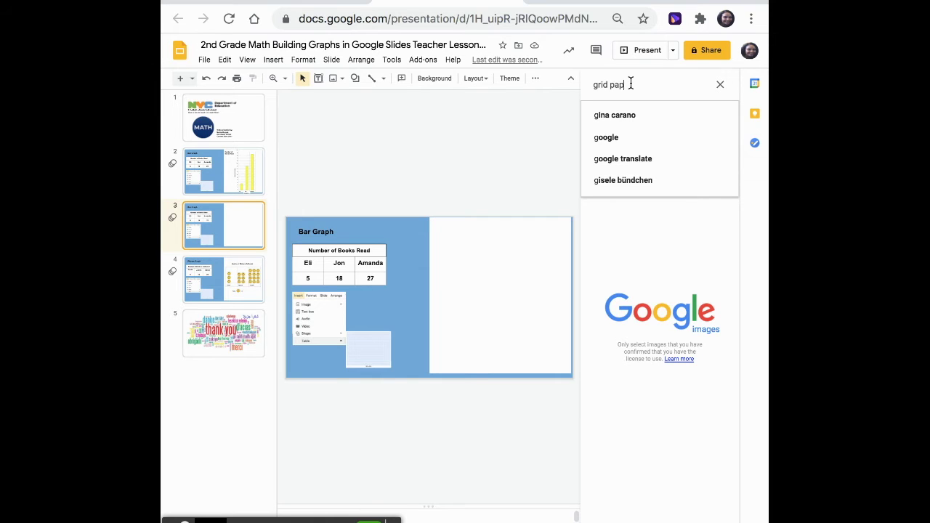
text(er)
key(Return)
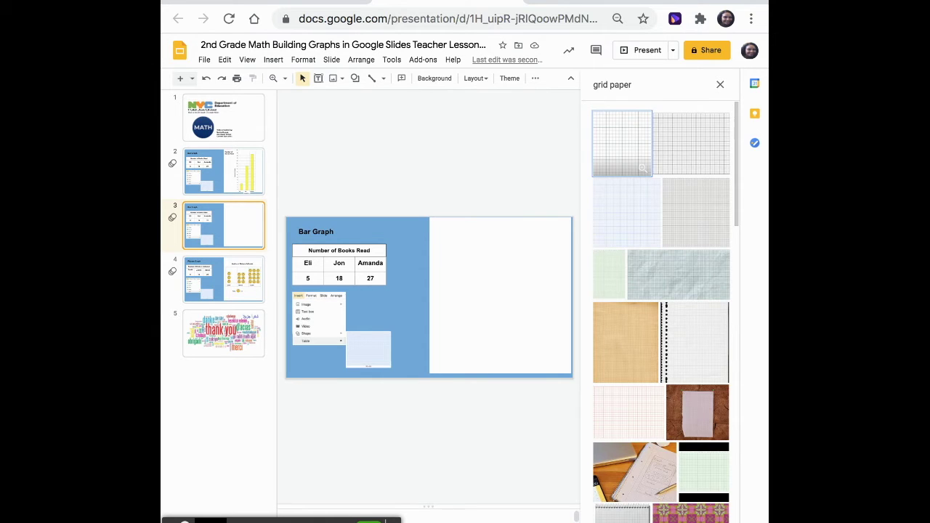
click(668, 212)
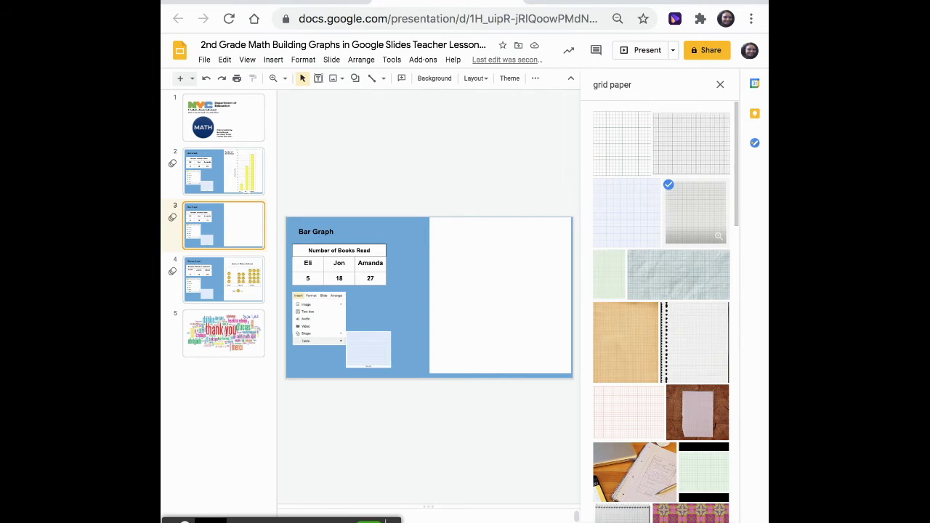
click(698, 518)
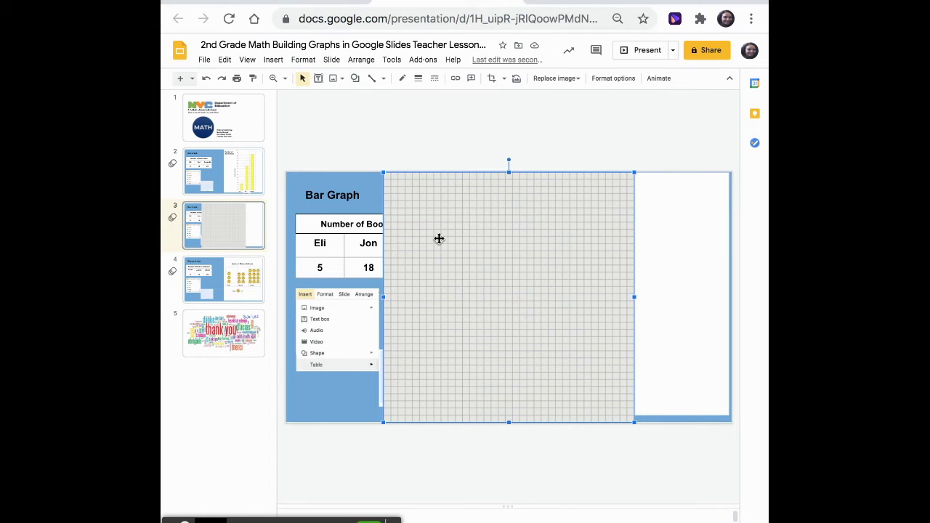
Crop the grid paper image from its bottom and right edges to a tall strip four squares wide
click(491, 80)
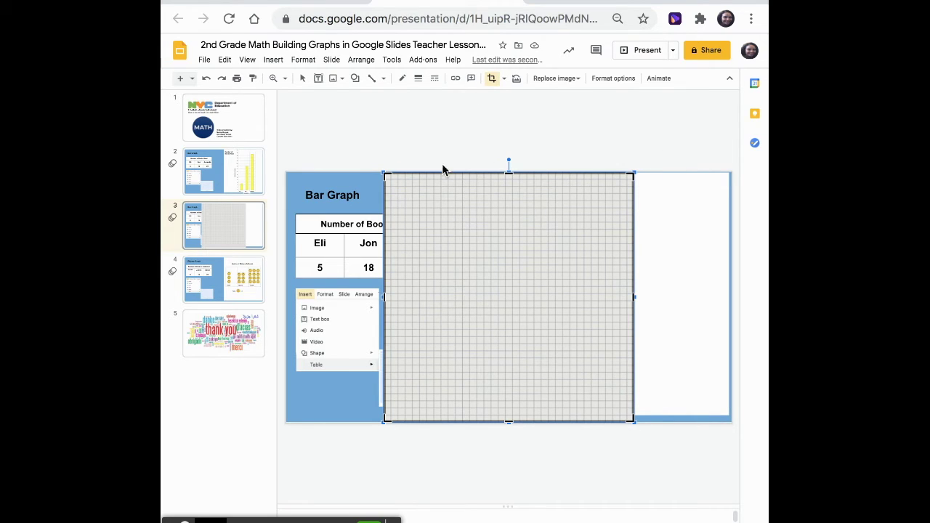
click(510, 422)
drag(509, 422, 506, 385)
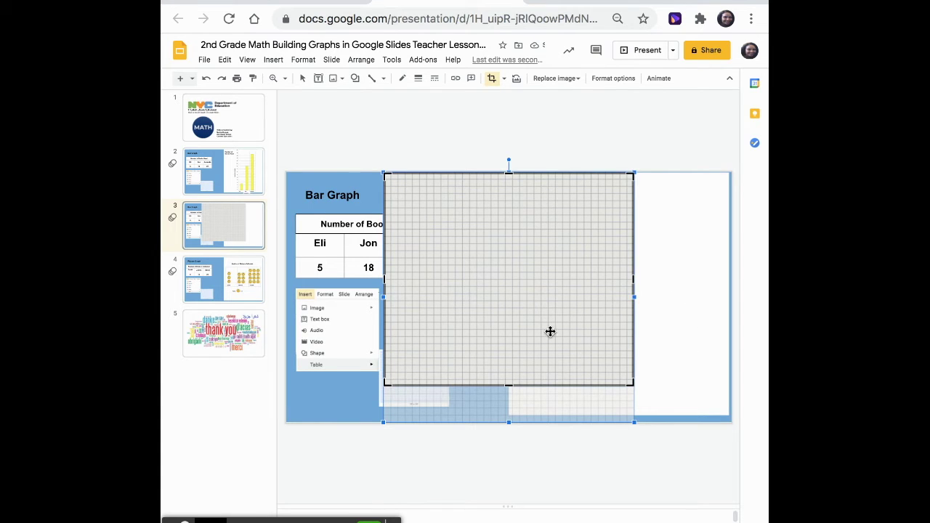
click(634, 279)
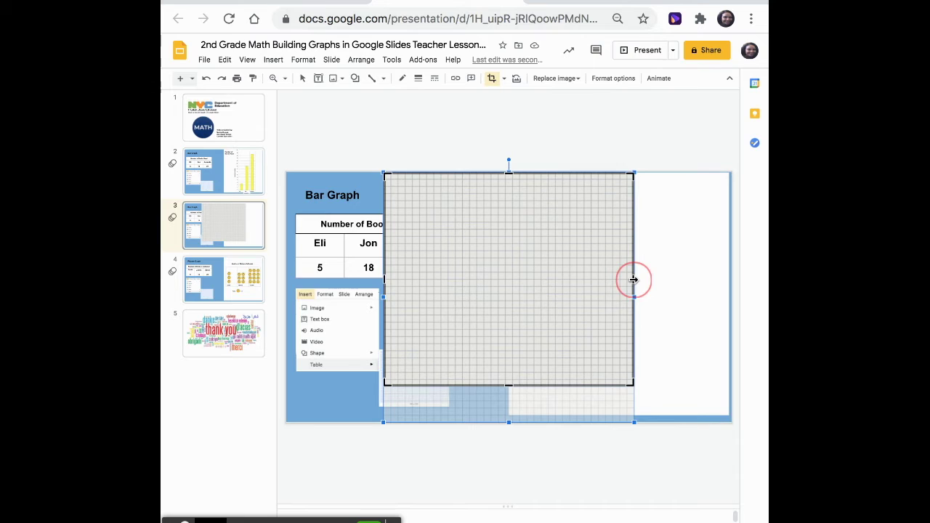
drag(634, 279, 412, 269)
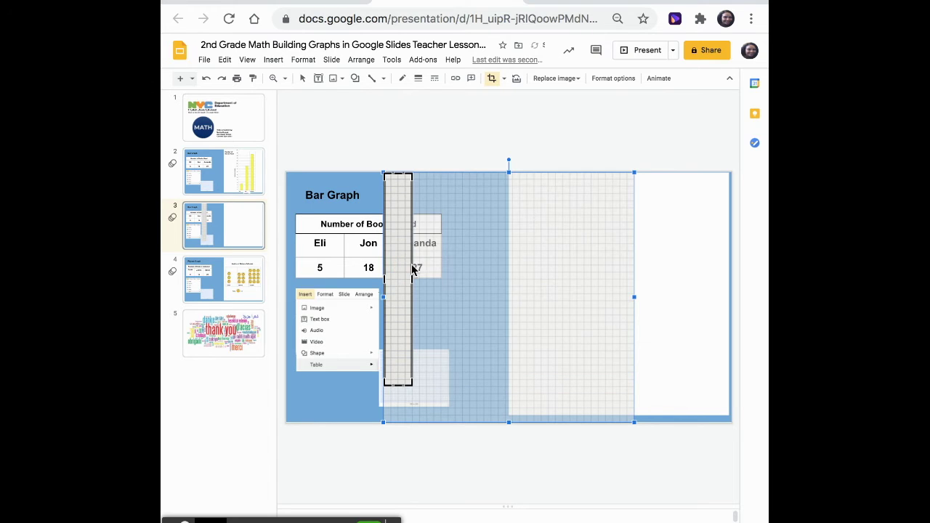
click(716, 246)
Move the cropped grid strip onto the slide's white area and resize it with wider columns, leaving room for labels below
drag(405, 241, 626, 251)
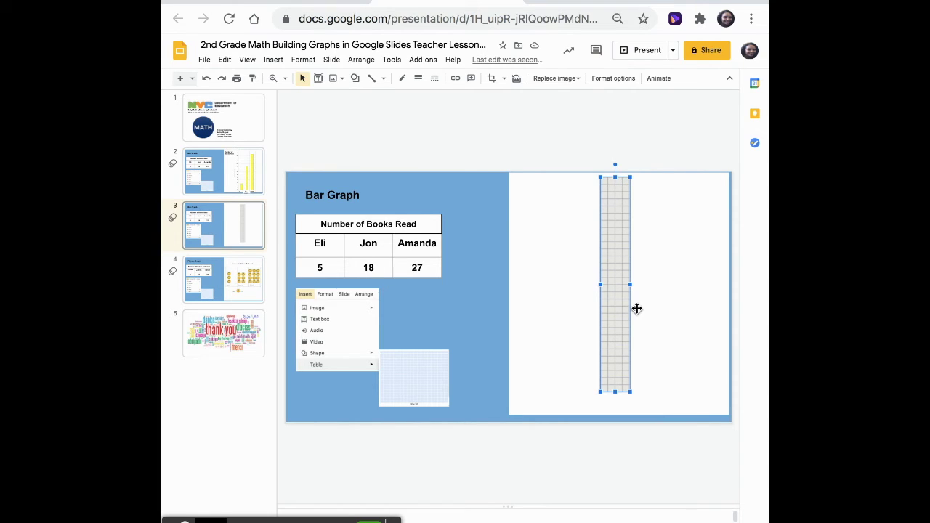
drag(631, 394, 638, 375)
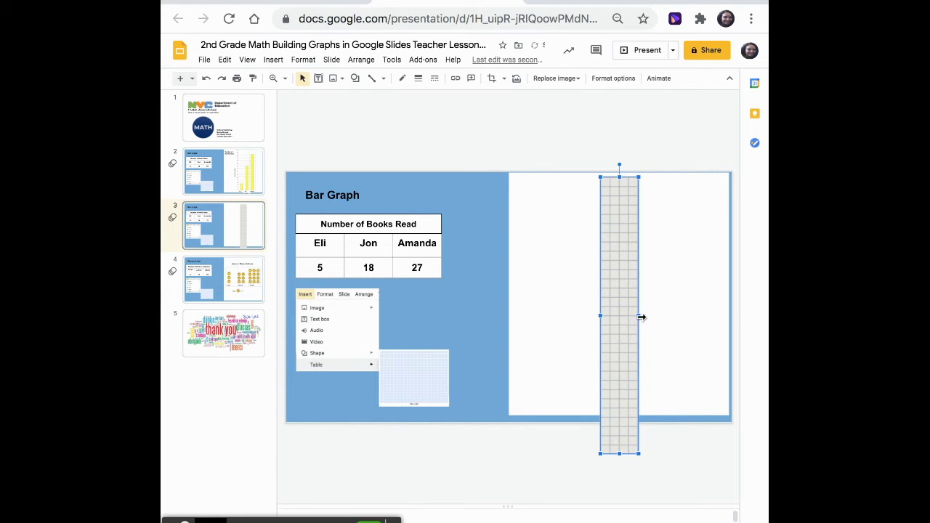
drag(640, 315, 656, 314)
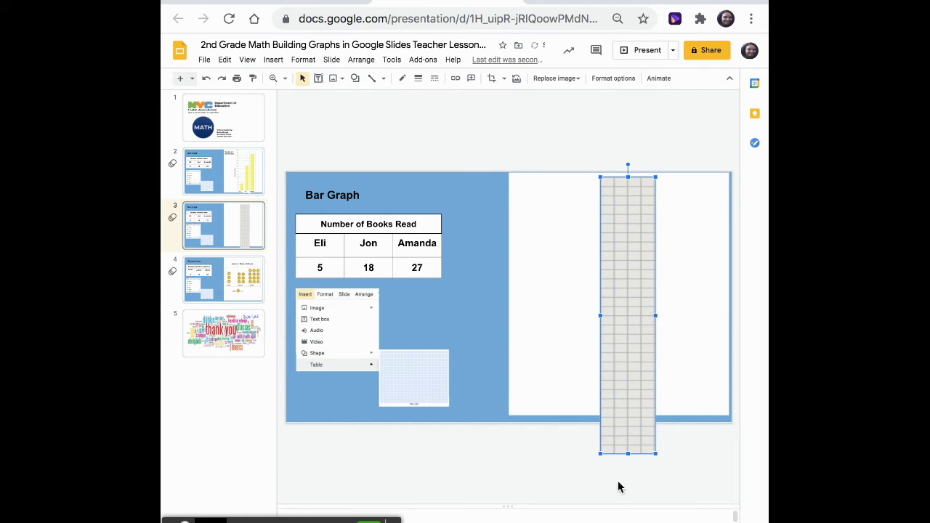
click(626, 432)
drag(626, 432, 623, 414)
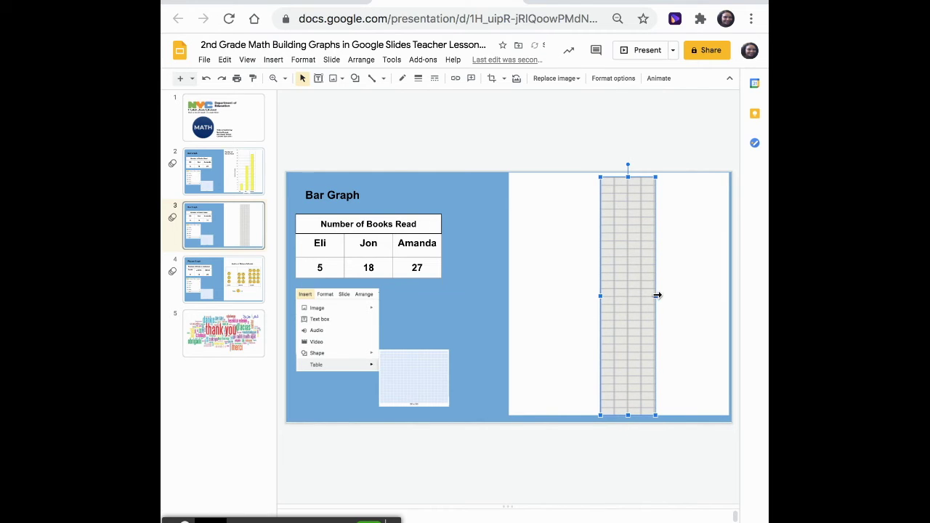
drag(658, 295, 679, 296)
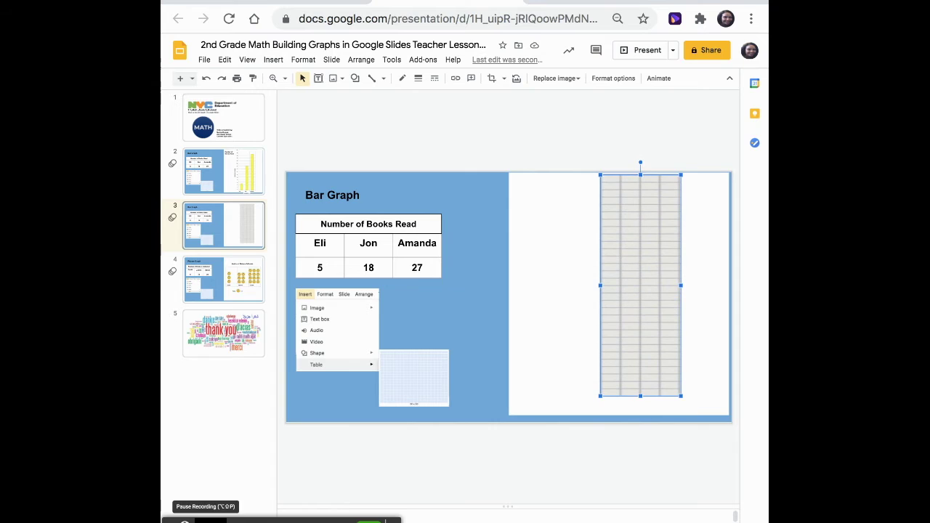
drag(641, 398, 642, 395)
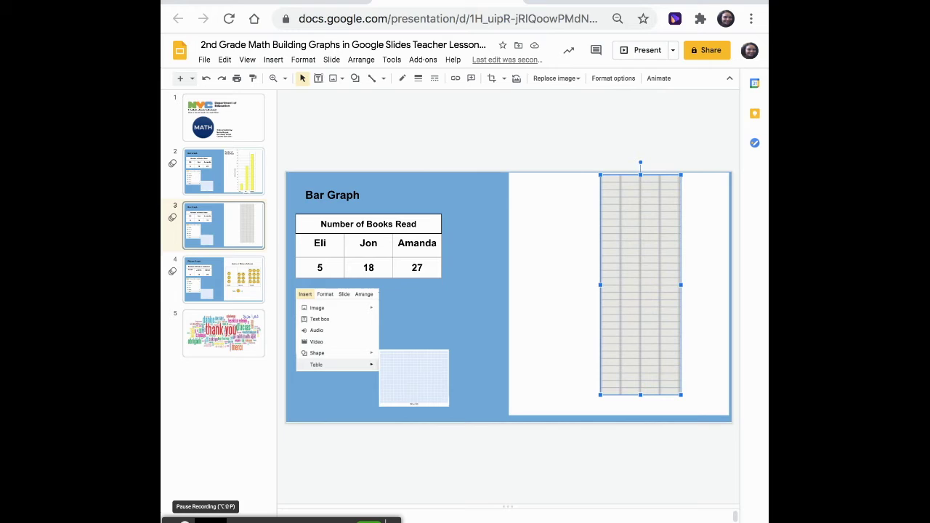
Add a text box with the first student's name, rotated vertically, and place it directly below the grid's second column
click(320, 78)
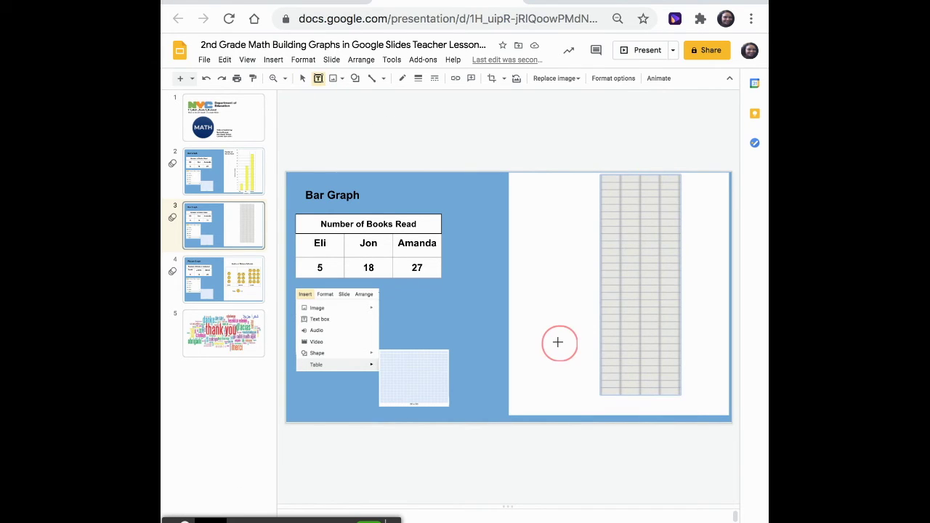
drag(558, 343, 574, 369)
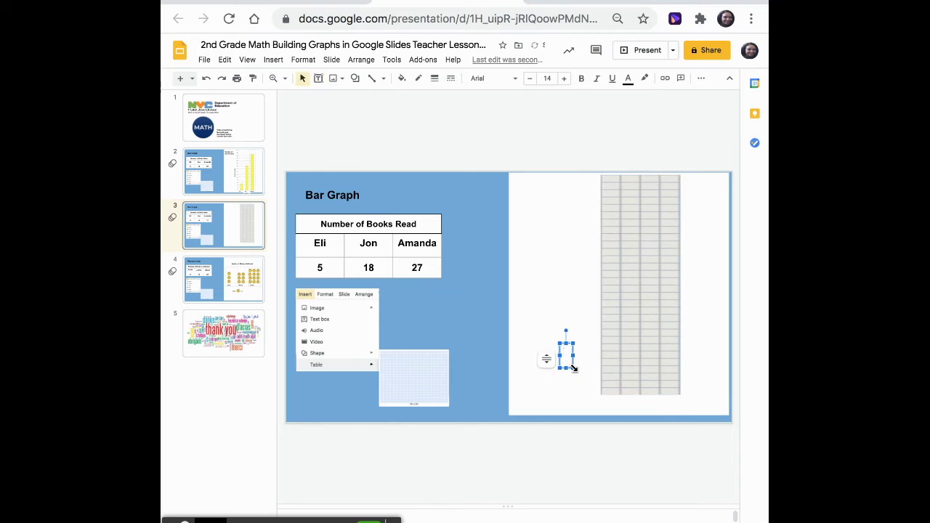
text(Eli)
drag(574, 357, 585, 358)
drag(572, 331, 626, 399)
click(628, 400)
Duplicate the rotated name label below the grid's third column and change its text to the second student's name
click(225, 60)
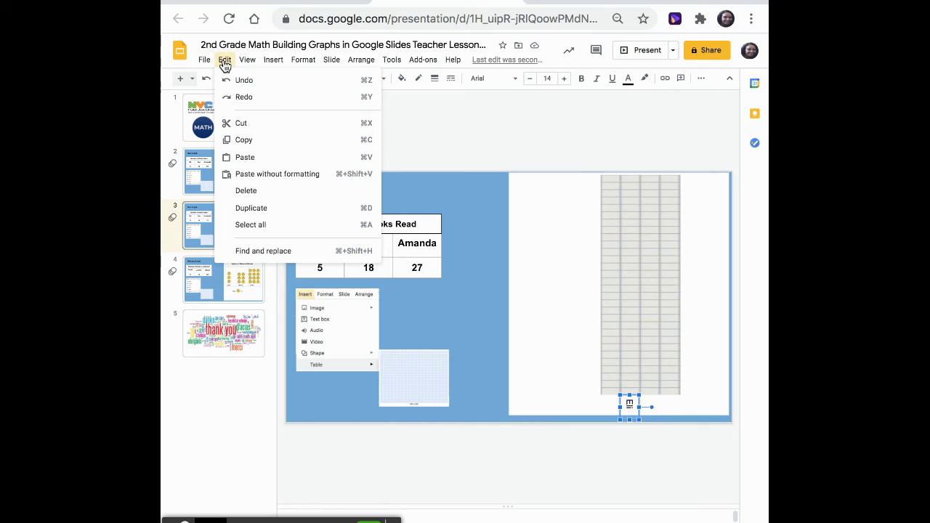
click(245, 139)
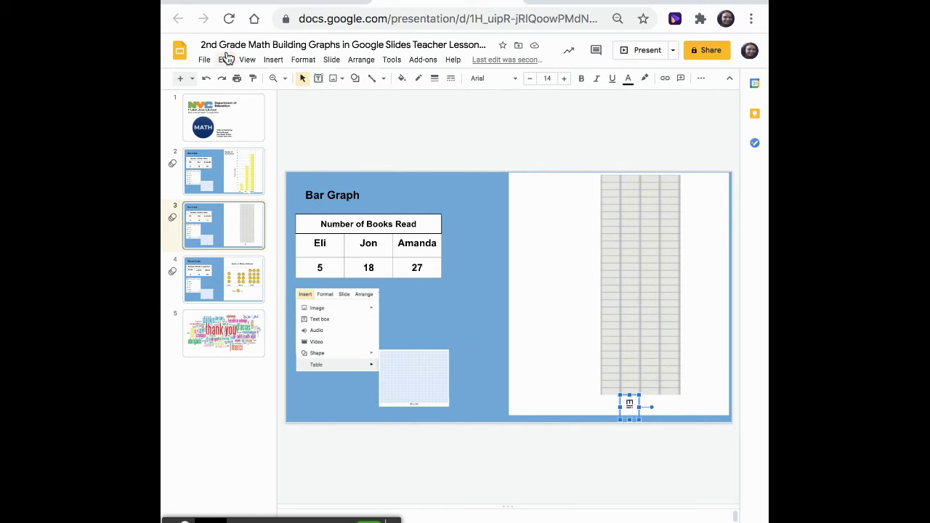
click(224, 60)
click(251, 157)
mouse_move(640, 403)
mouse_down()
mouse_move(647, 397)
mouse_move(652, 408)
mouse_move(649, 401)
mouse_up()
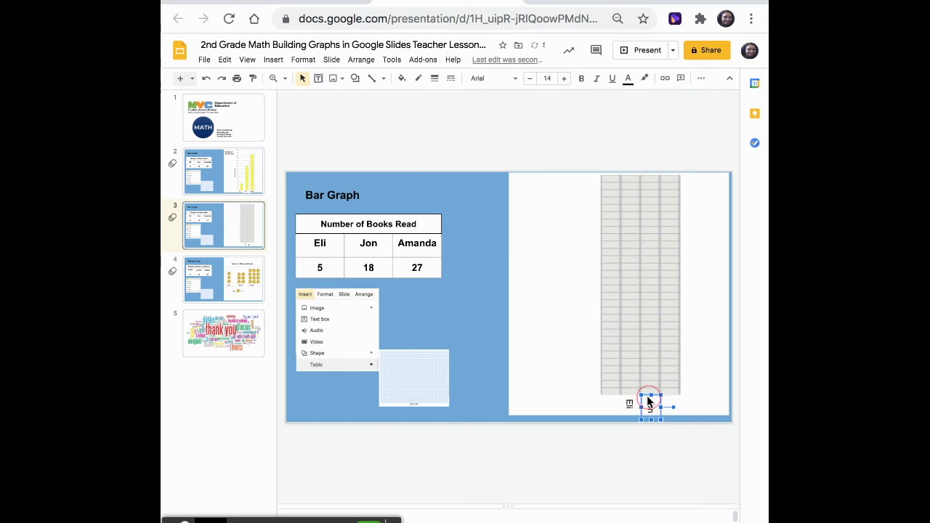
click(691, 402)
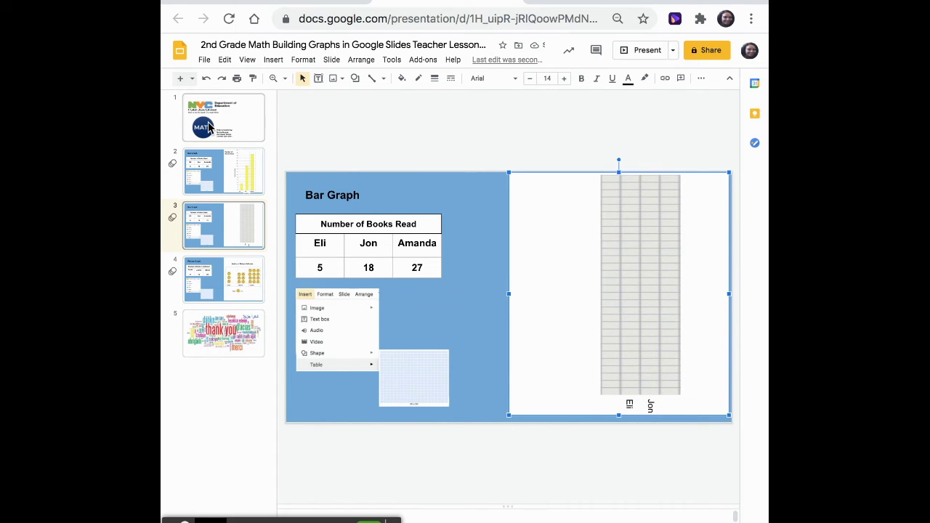
Paste another rotated label below the grid's fourth column and change its text to the third student's name
click(224, 59)
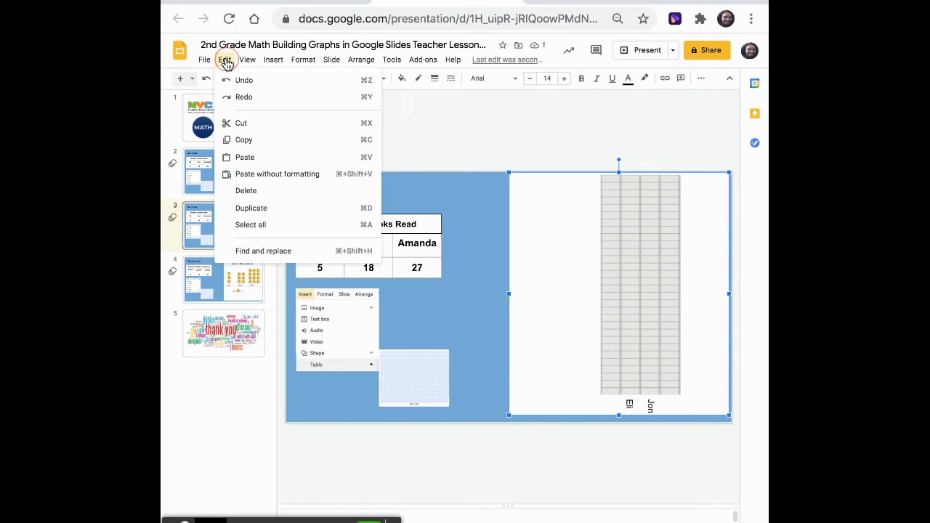
click(247, 157)
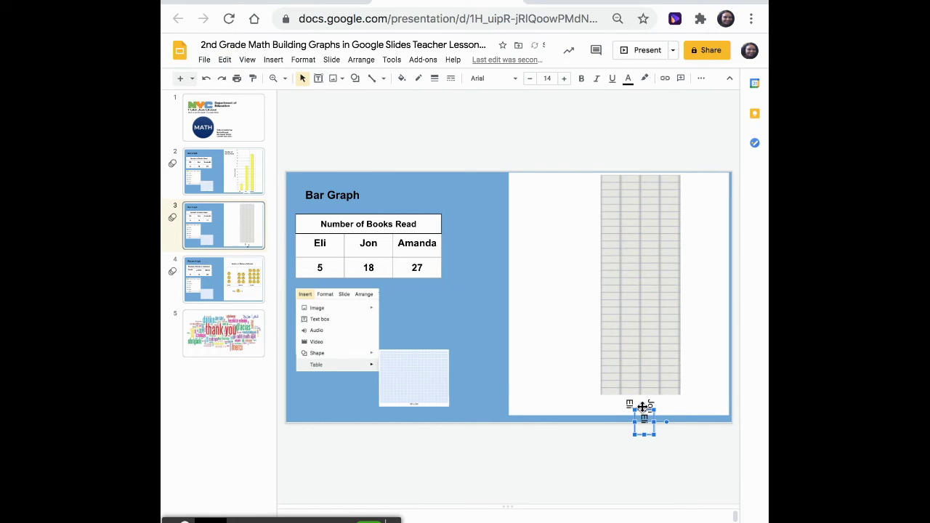
drag(642, 409, 668, 401)
click(707, 331)
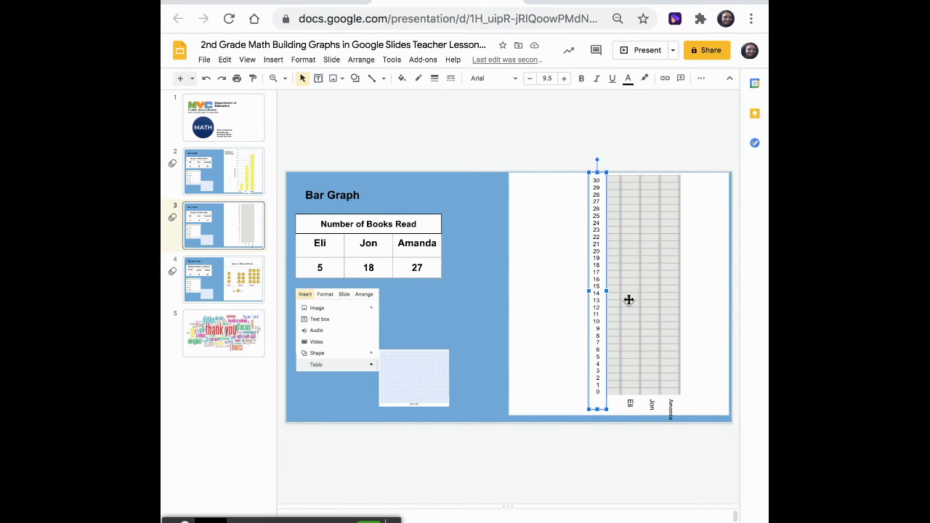
Move the 0 to 30 number scale against the grid's second column and align its numbers with the grid rows
drag(599, 272, 610, 276)
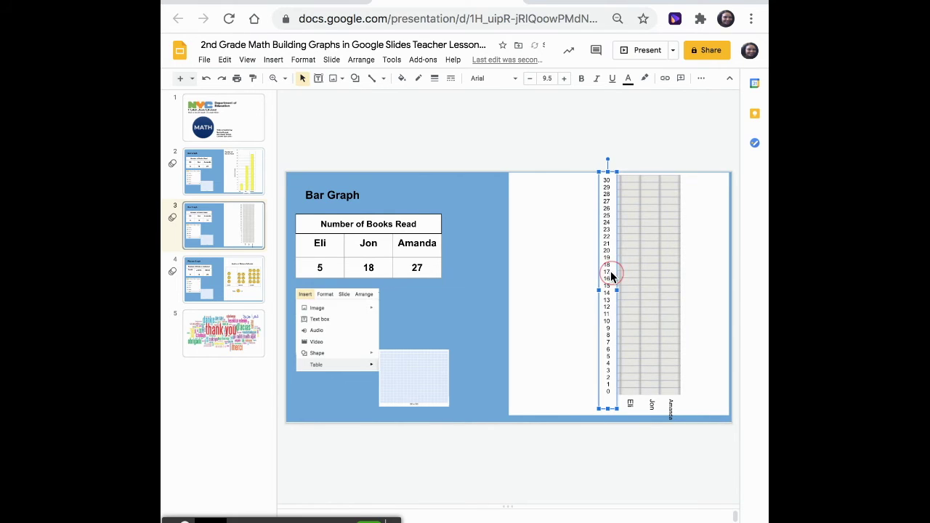
click(602, 175)
drag(602, 174, 604, 172)
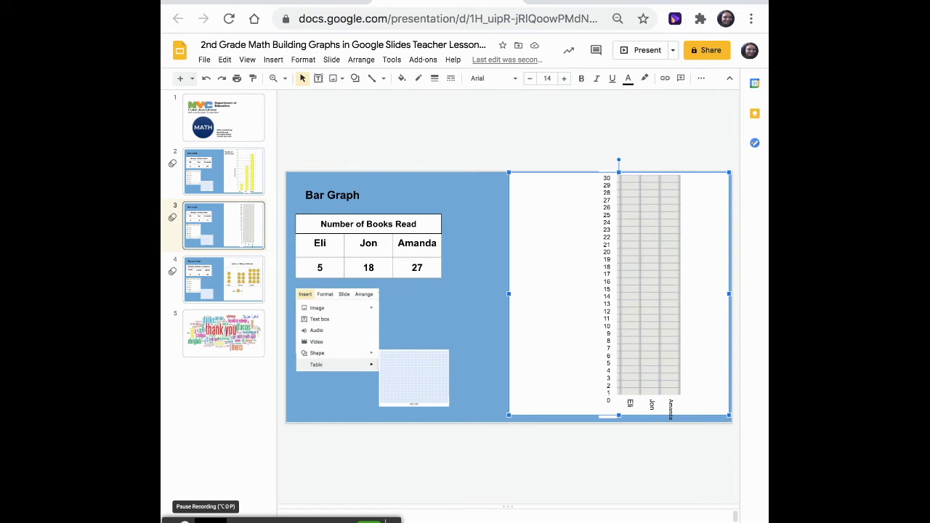
Draw a rectangle bar in the first student's column from the grid's base up to 5
click(274, 59)
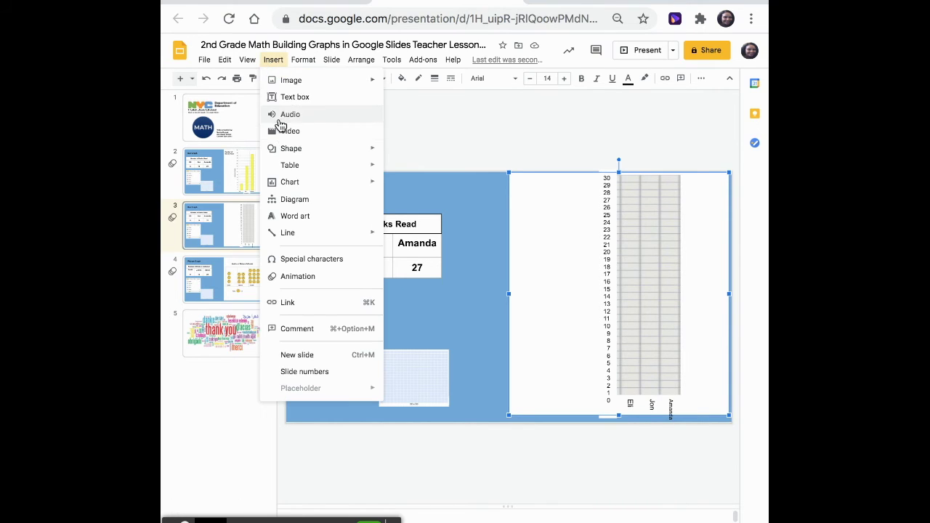
mouse_move(290, 151)
mouse_move(420, 157)
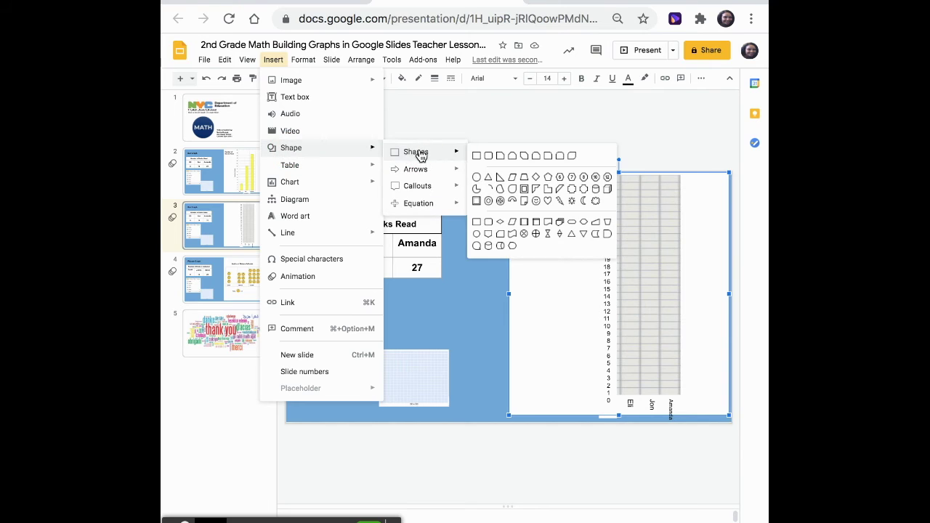
click(478, 156)
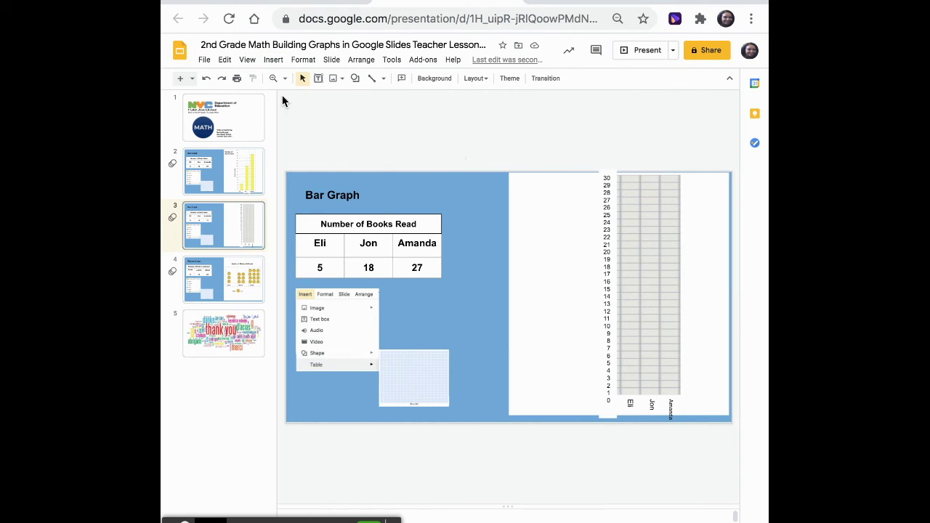
click(273, 60)
click(304, 149)
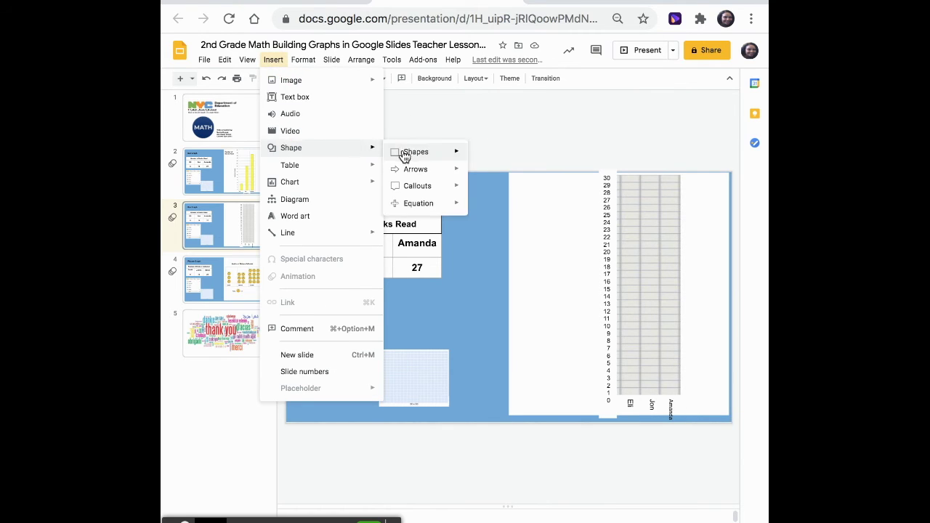
mouse_move(405, 158)
click(473, 154)
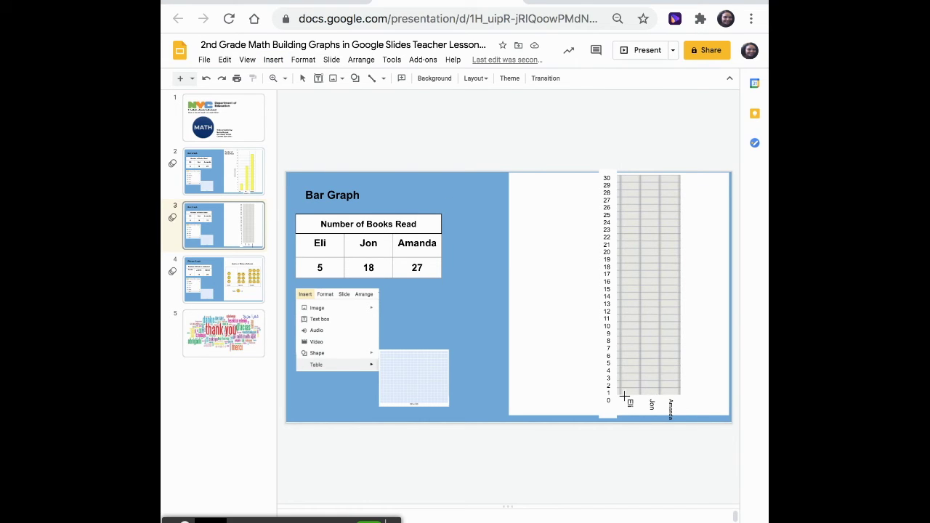
mouse_move(628, 397)
mouse_down()
mouse_move(623, 357)
mouse_move(637, 377)
mouse_move(629, 396)
mouse_up()
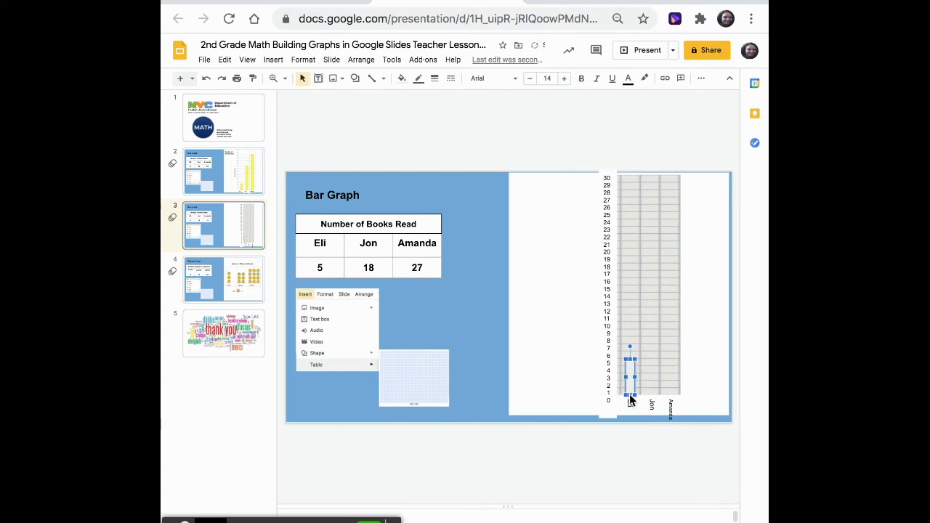
Fill the first student's bar with cyan
click(402, 78)
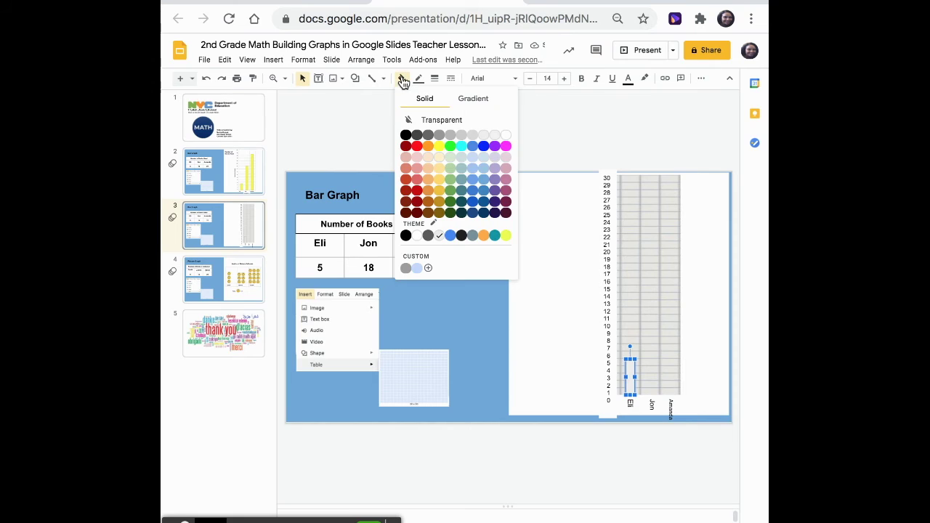
click(460, 146)
key(Escape)
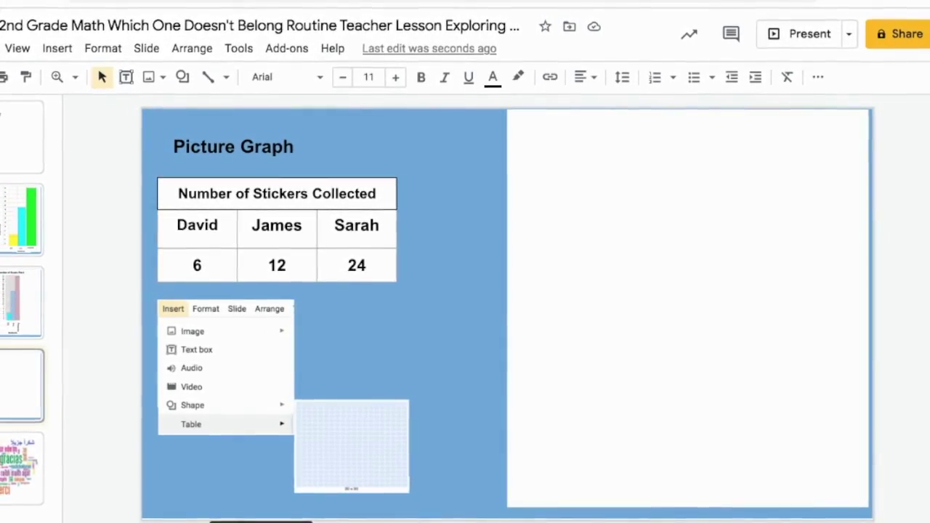
Insert a 3 x 2 table on the Picture Graph slide, narrow it and move it onto the white area
click(57, 48)
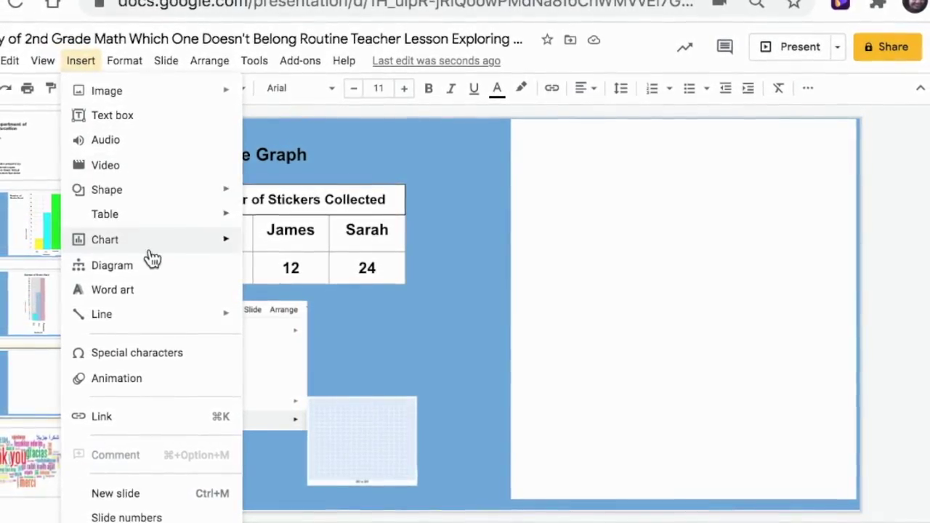
mouse_move(218, 214)
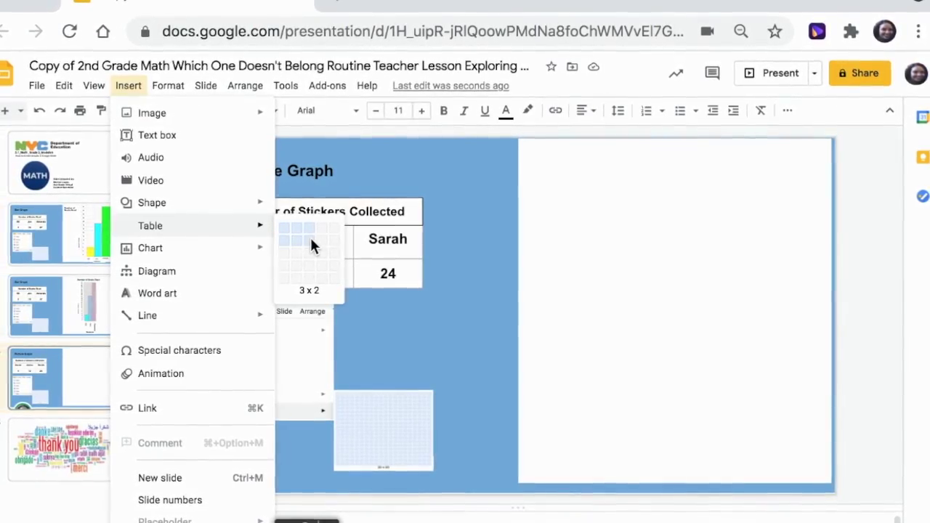
click(310, 240)
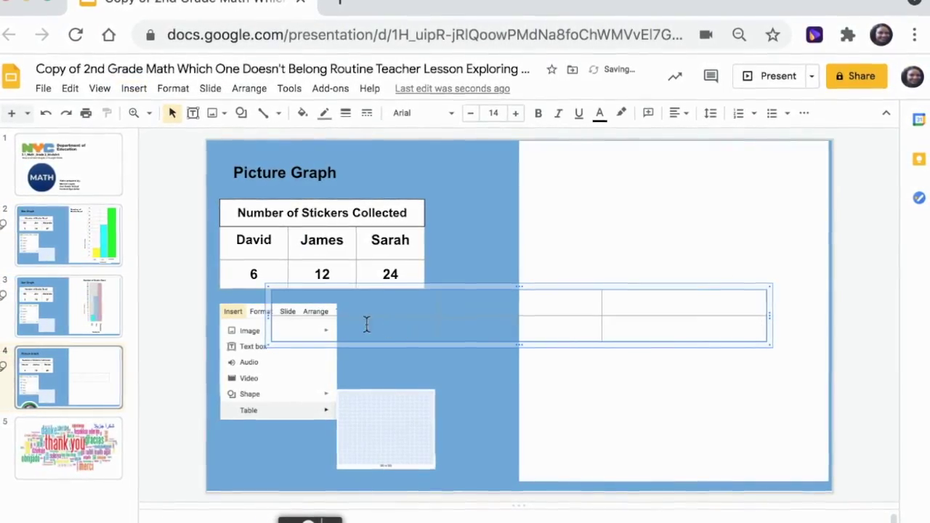
drag(271, 316, 505, 336)
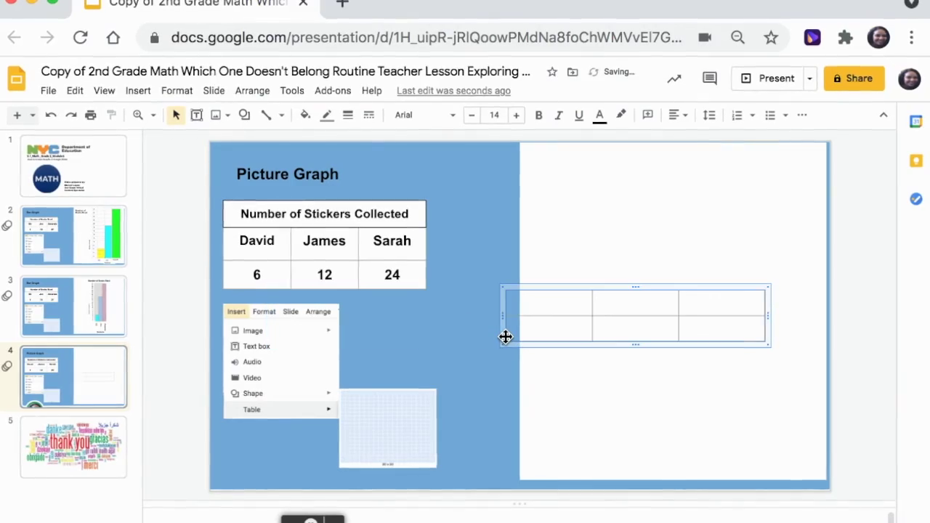
drag(678, 286, 706, 276)
Fill the bottom row of the new table with the three students' first names, in the same order as the data table
click(581, 292)
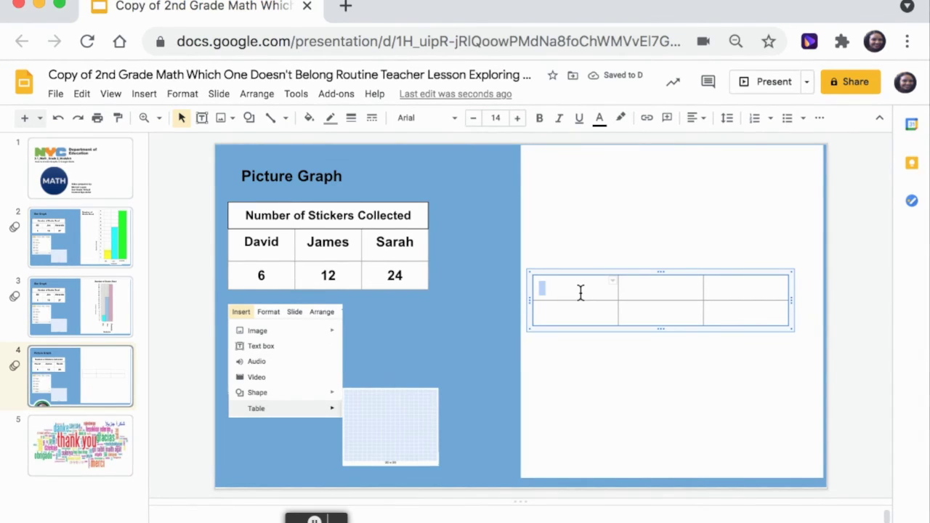
click(552, 314)
text(David)
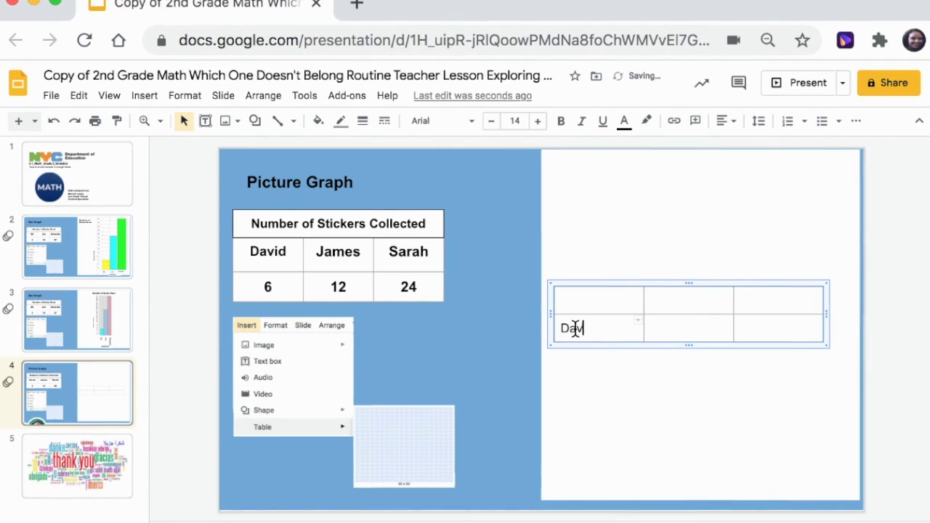
click(678, 330)
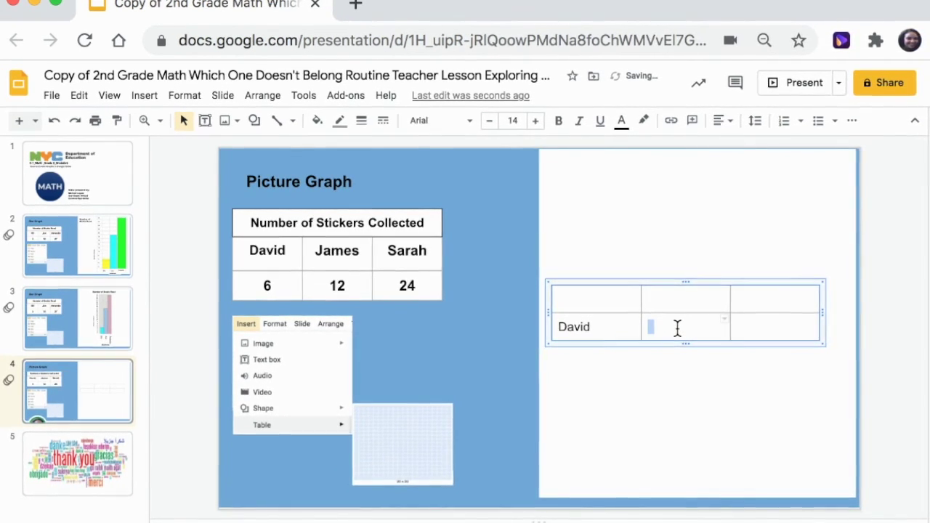
text(James)
click(776, 325)
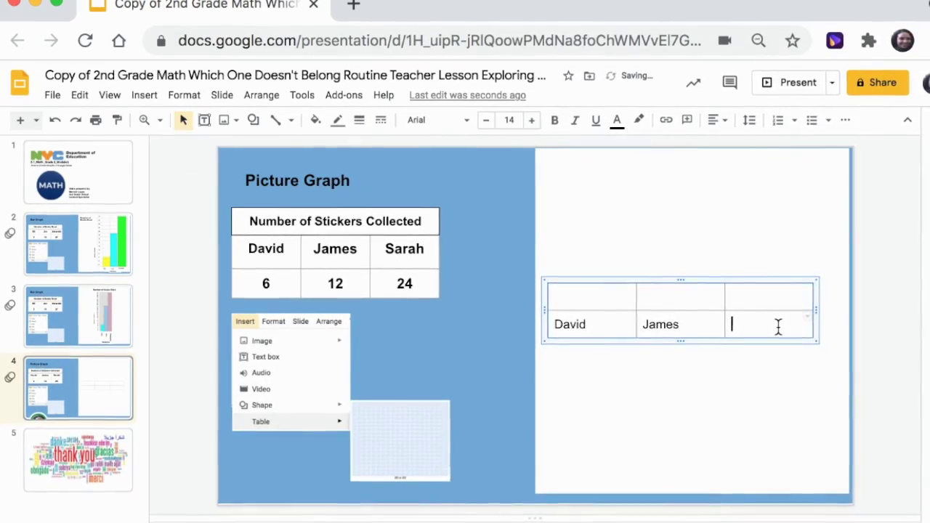
text(Sarah)
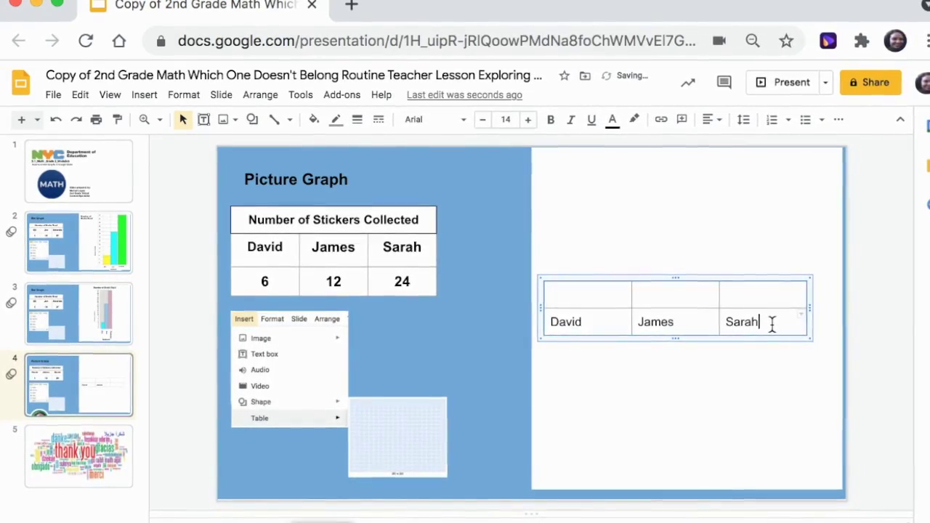
Make the table's top row taller with seven blank lines, and move the table up on the white area
click(574, 300)
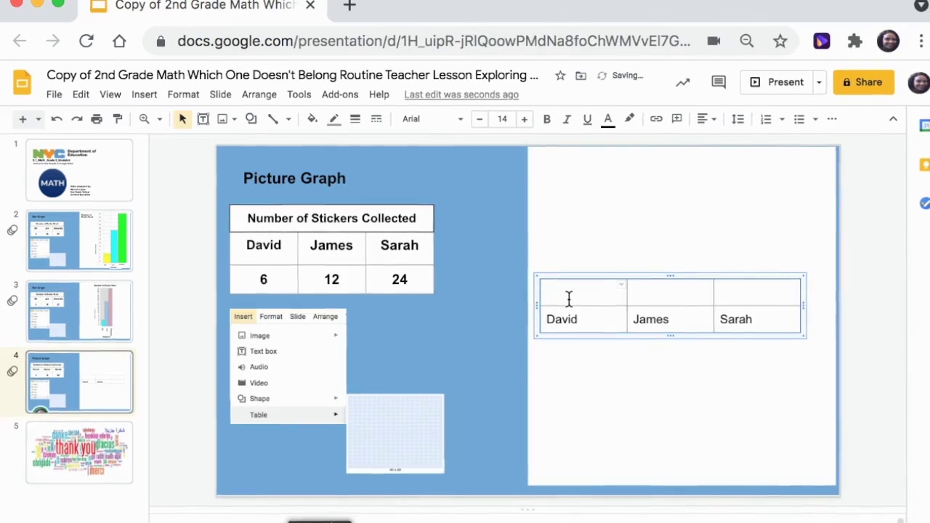
key(Return)
key(Return)
key(Return)
key(Return)
key(Return)
key(Return)
key(Return)
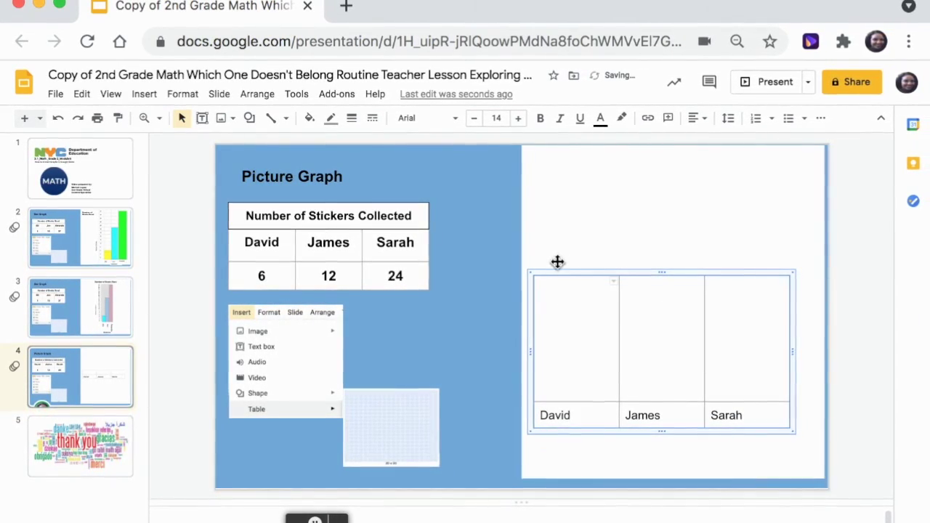
drag(558, 271, 558, 215)
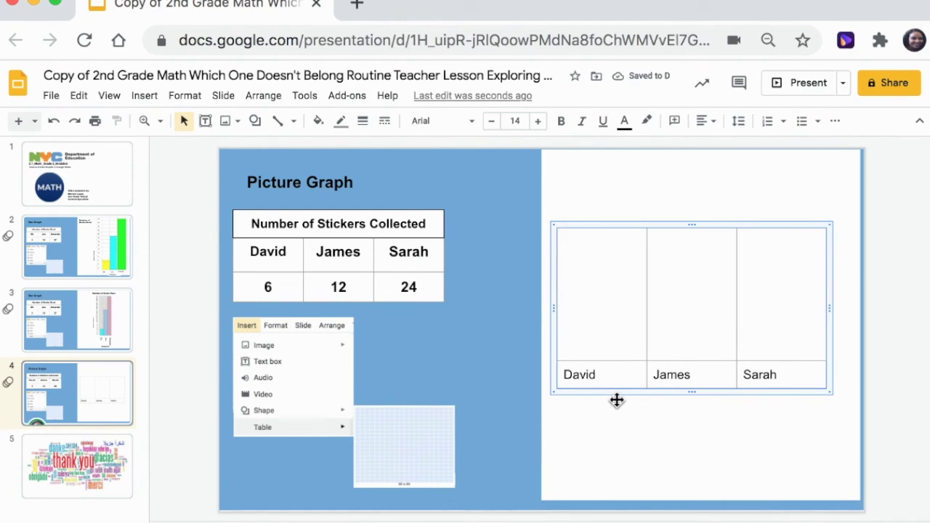
Search the web for "smiley face" images and insert the yellow smiley with a black outline on the slide
click(149, 97)
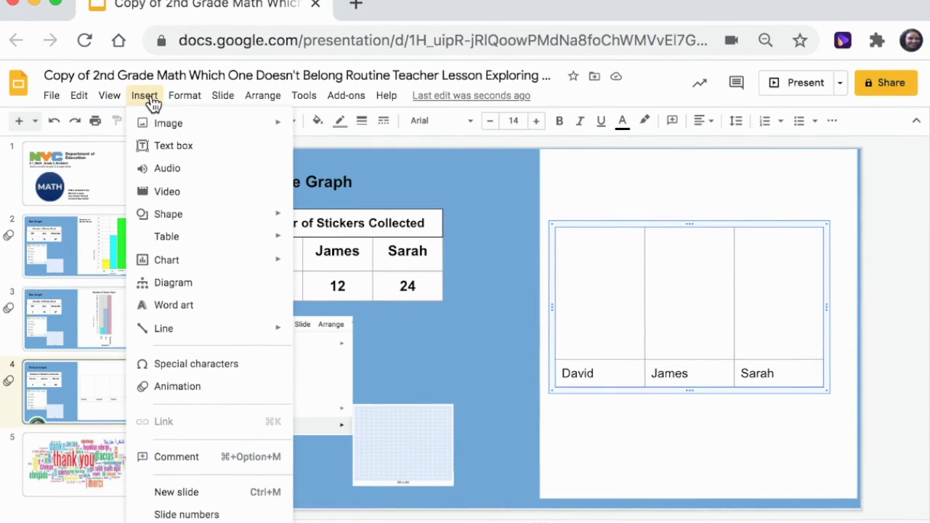
mouse_move(159, 125)
click(314, 149)
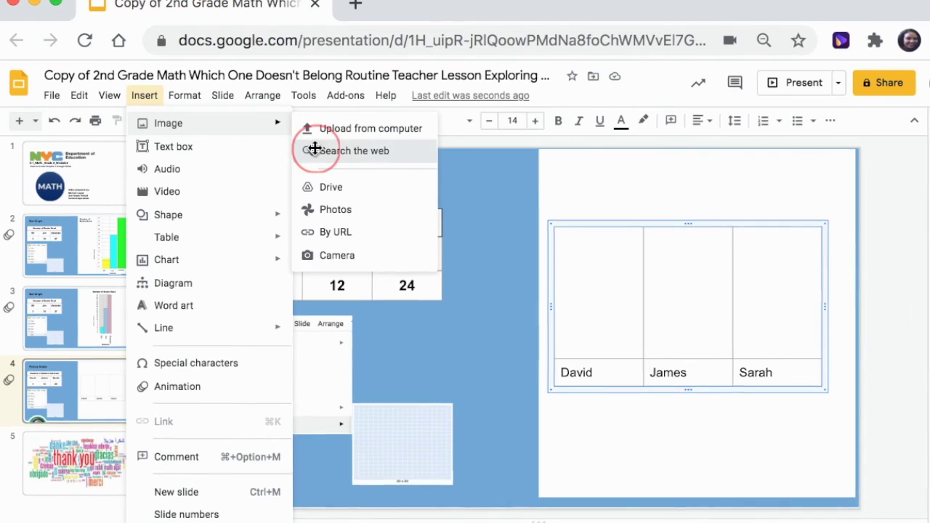
text(grid paper)
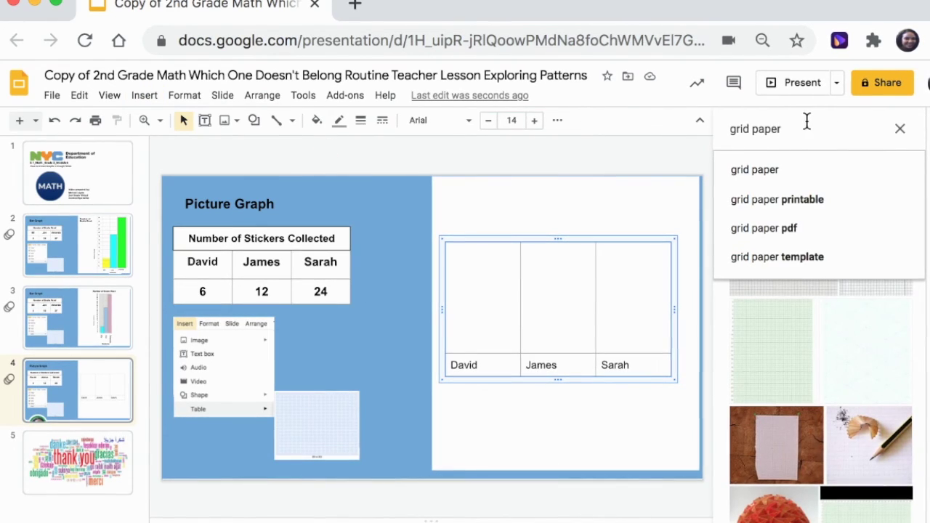
click(796, 125)
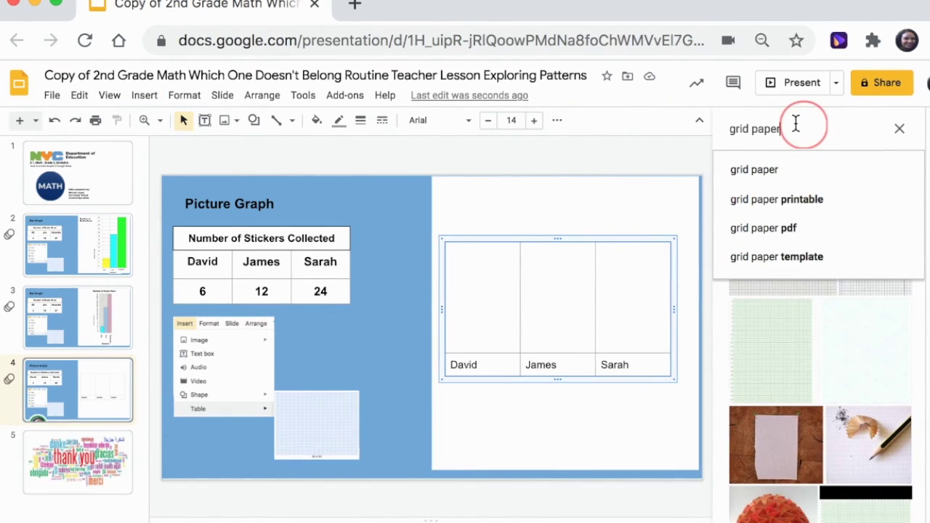
drag(796, 125, 730, 125)
text(smil)
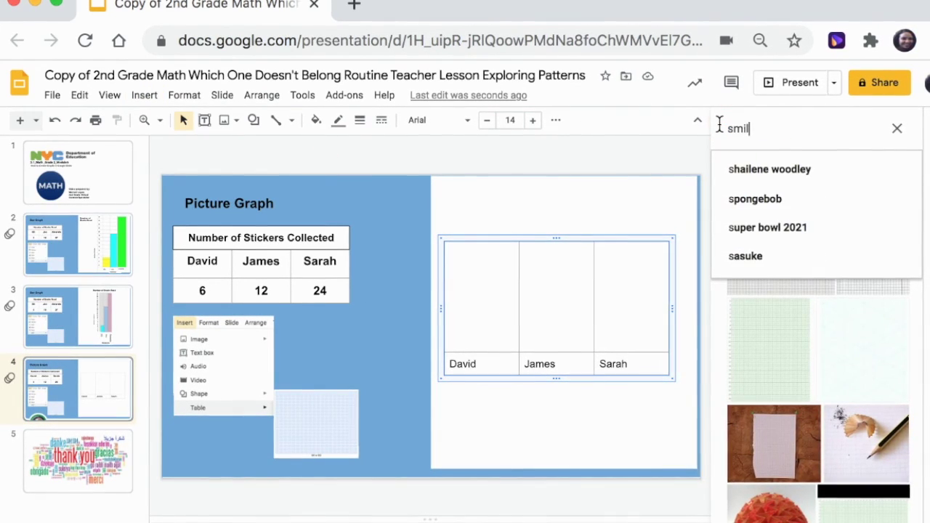
text(ey face)
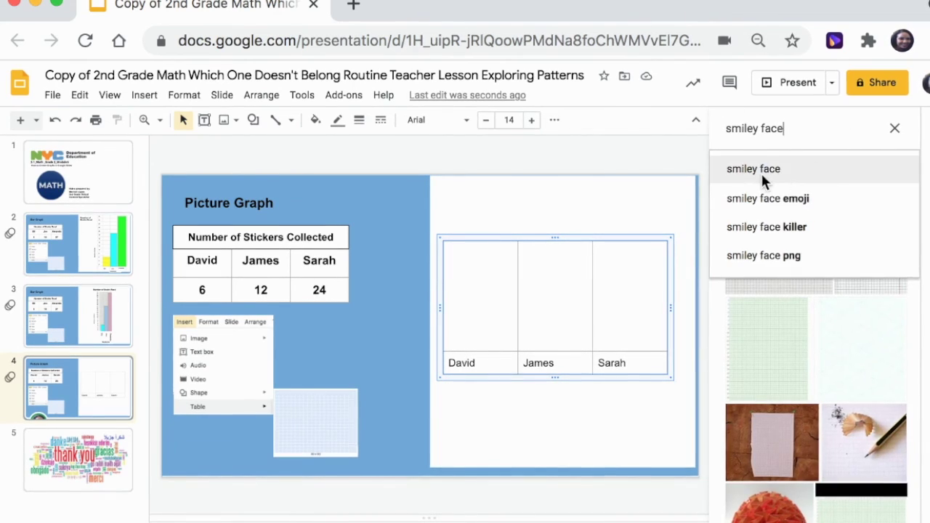
click(761, 171)
click(777, 211)
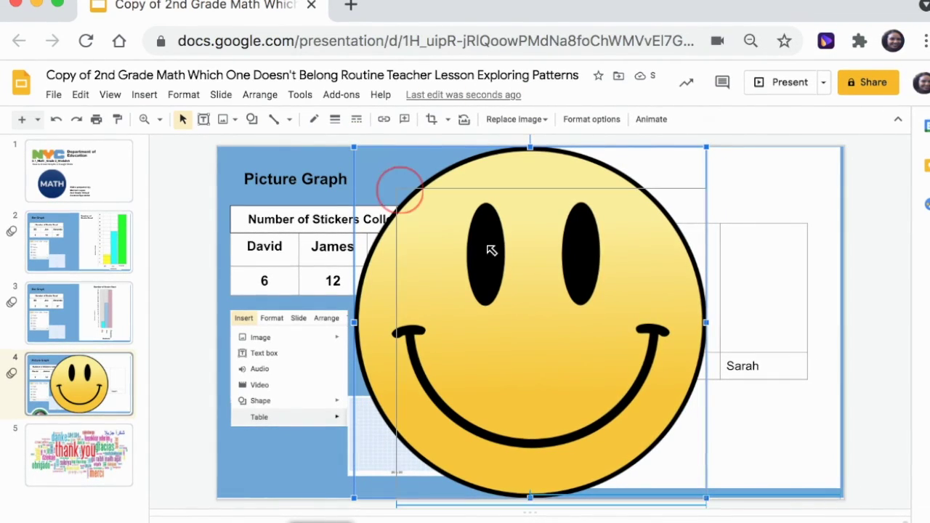
Shrink the smiley to sticker size and place it at the base of the first student's column
drag(670, 404, 702, 463)
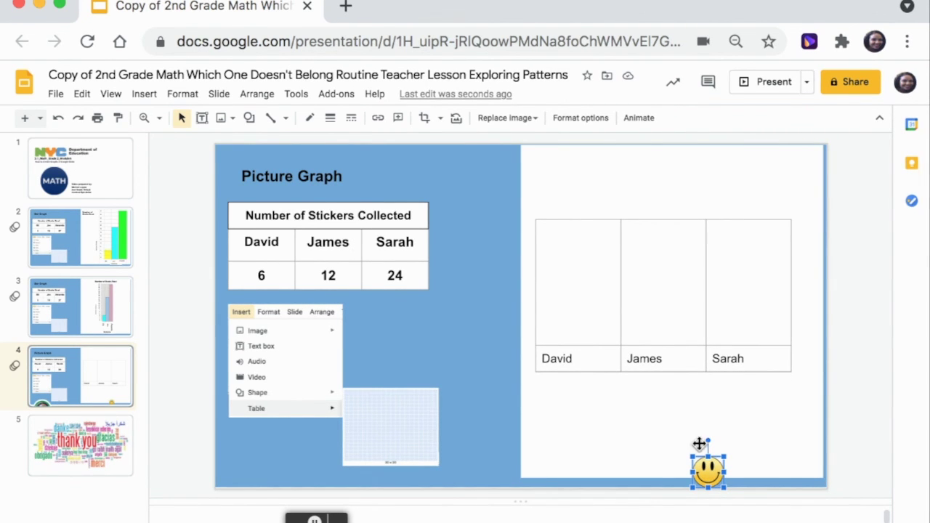
click(701, 469)
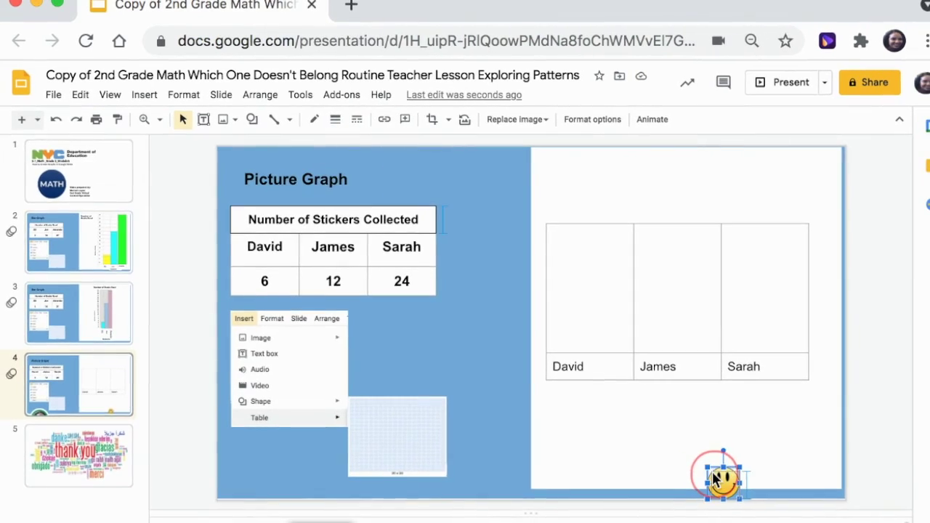
drag(714, 480, 572, 338)
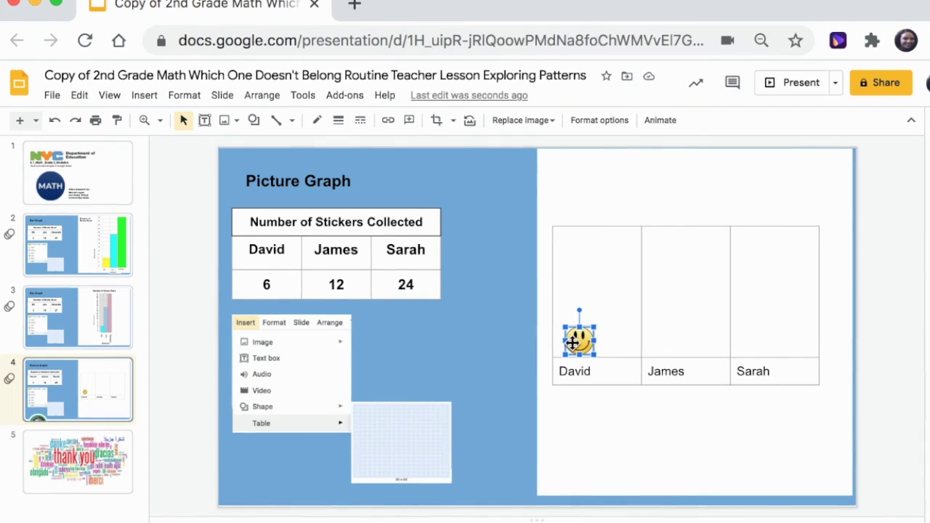
Copy the smiley and stack two pasted copies above it in the first student's column
click(79, 95)
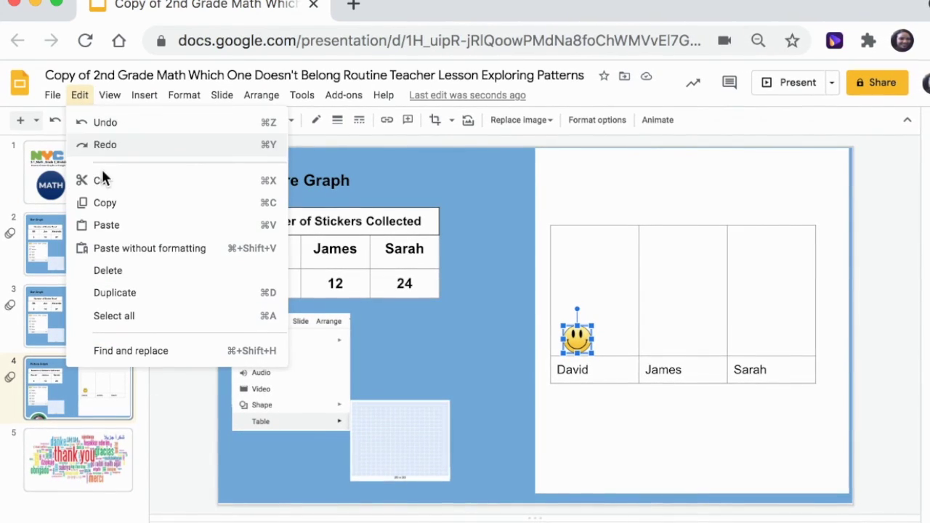
click(109, 203)
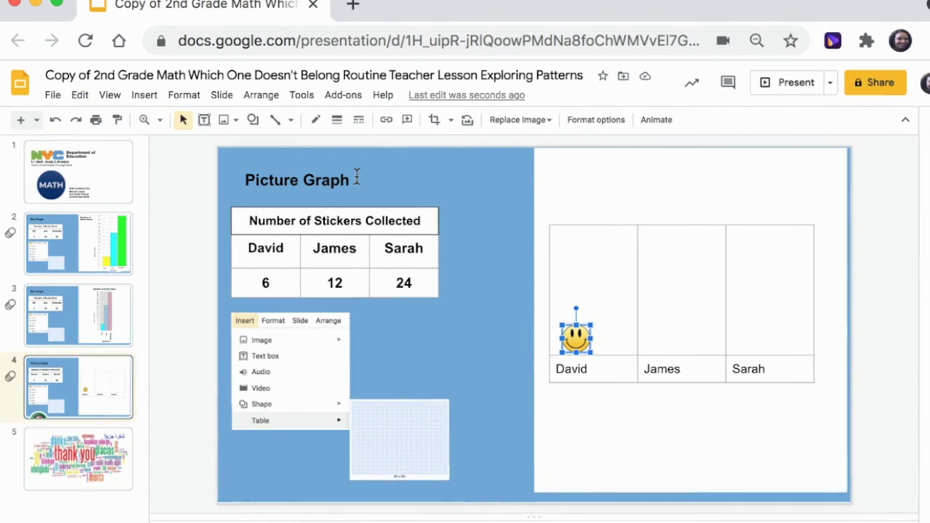
click(79, 95)
click(128, 226)
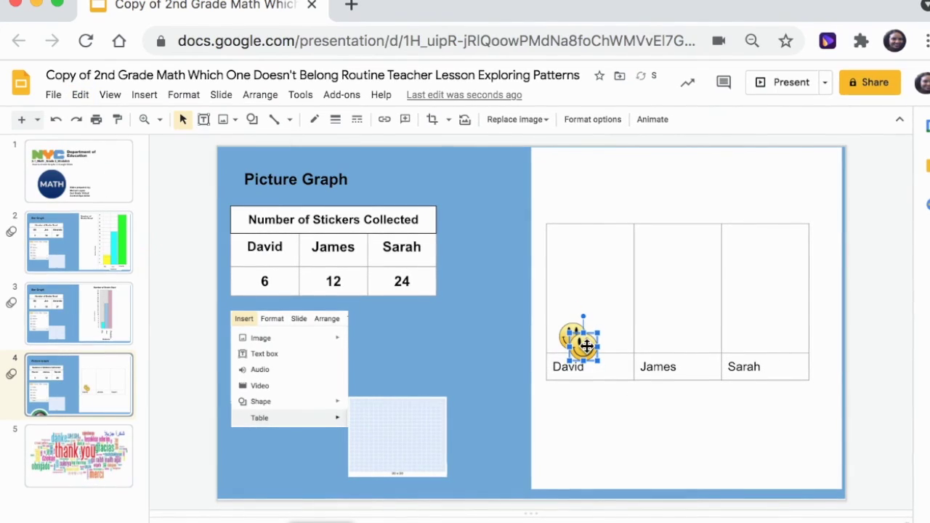
drag(583, 343, 574, 299)
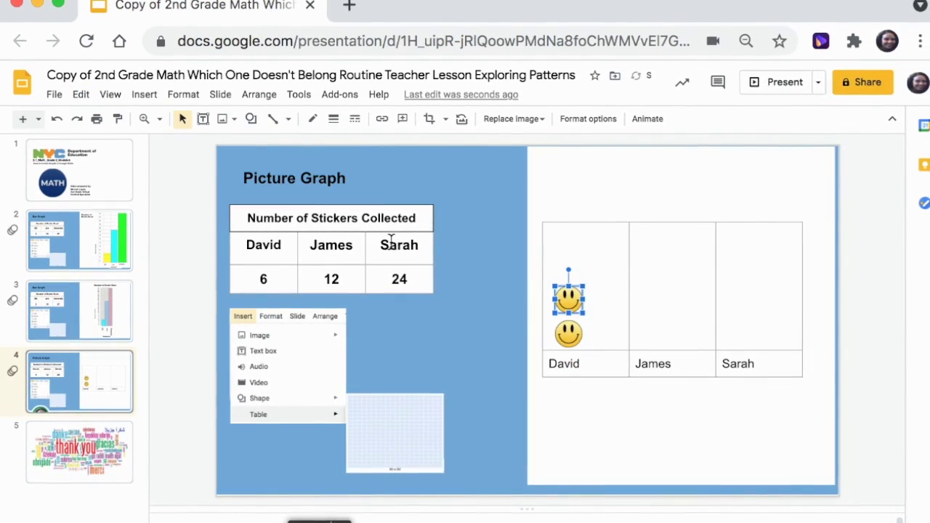
key(ctrl+v)
drag(583, 351, 560, 266)
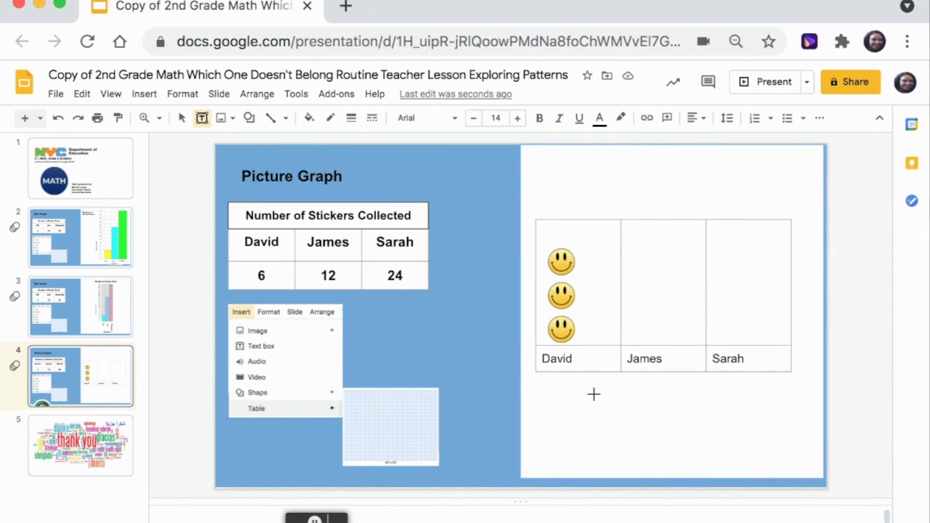
Add a text box below the table reading "Key = 2", with a smiley between "Key" and the equals sign
drag(610, 401, 674, 419)
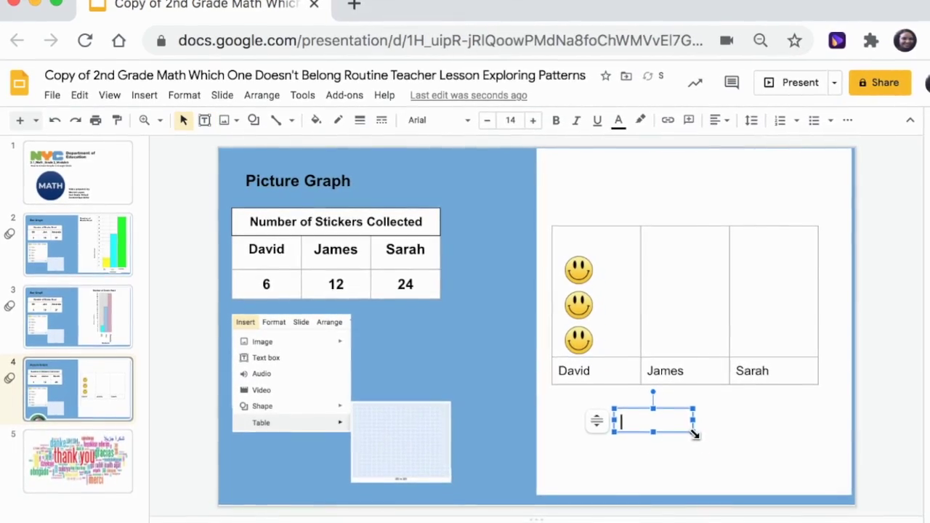
text(Sc)
key(BackSpace)
key(BackSpace)
text(Key)
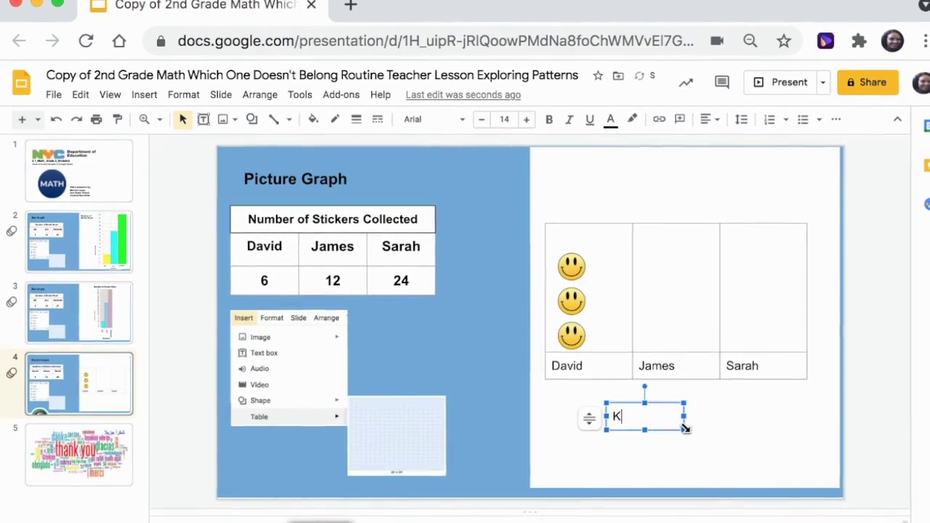
text( = 2)
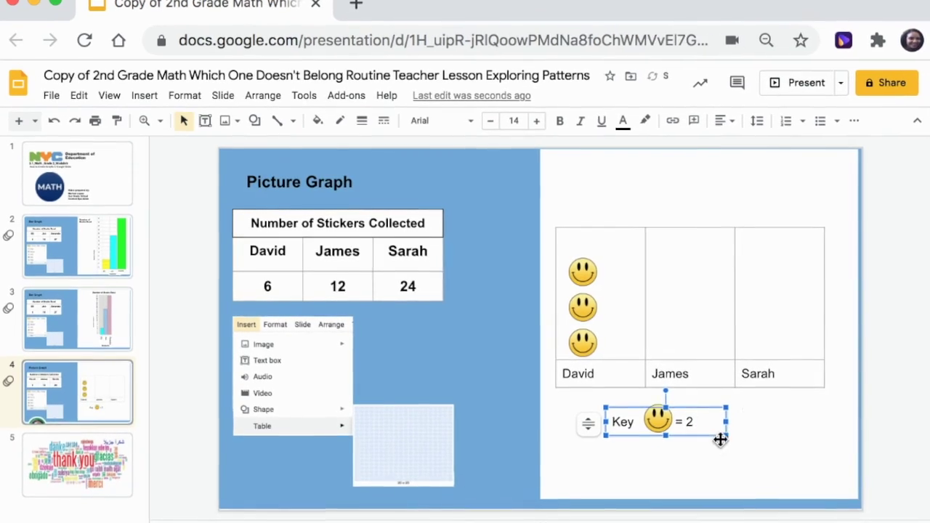
click(752, 393)
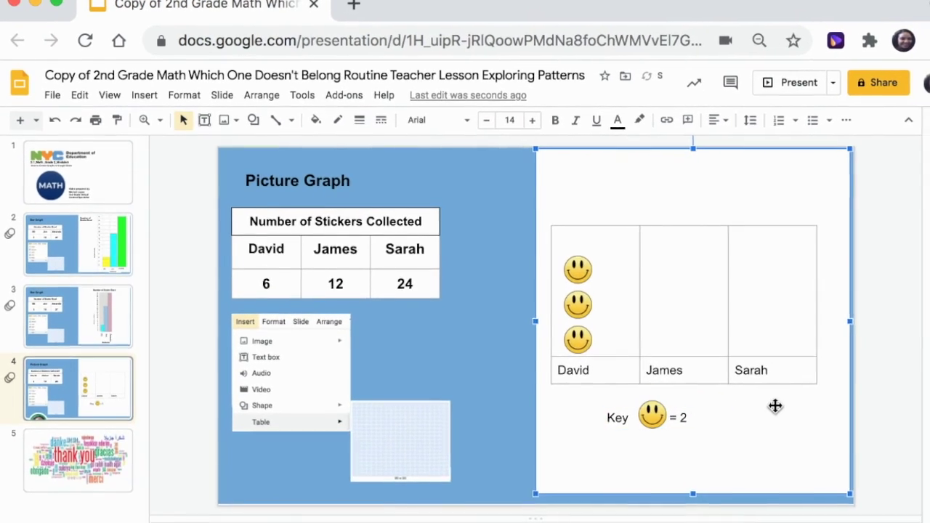